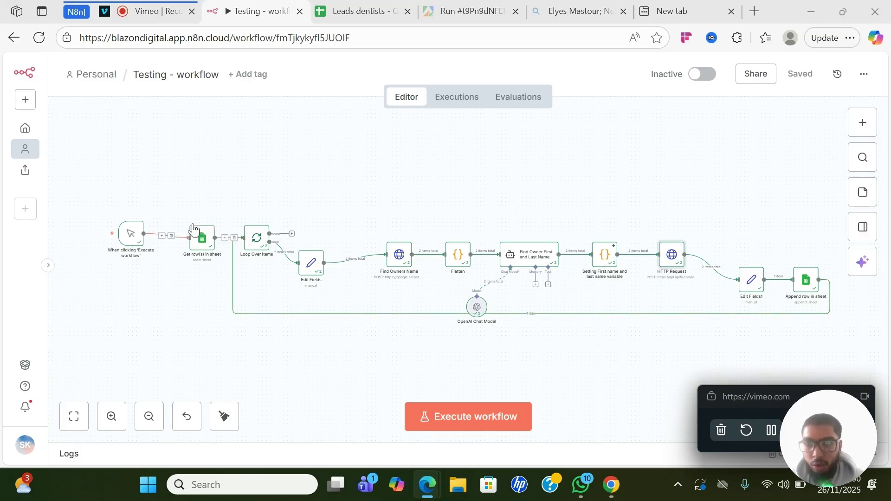
Open the Get row(s) in sheet node and review the business name, address, phone and website headers in the Leads dentists spreadsheet
{"action": "double_click", "coordinate": [214, 246]}
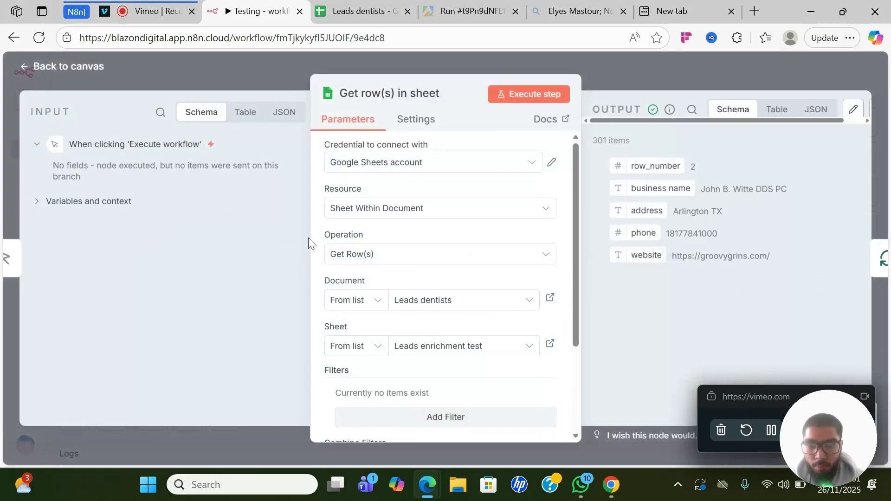
{"action": "left_click", "coordinate": [351, 9]}
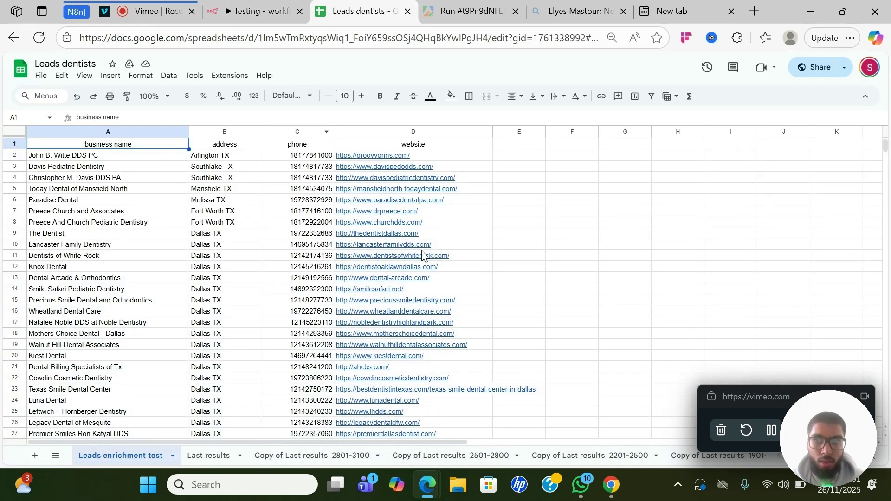
{"action": "mouse_move", "coordinate": [423, 253]}
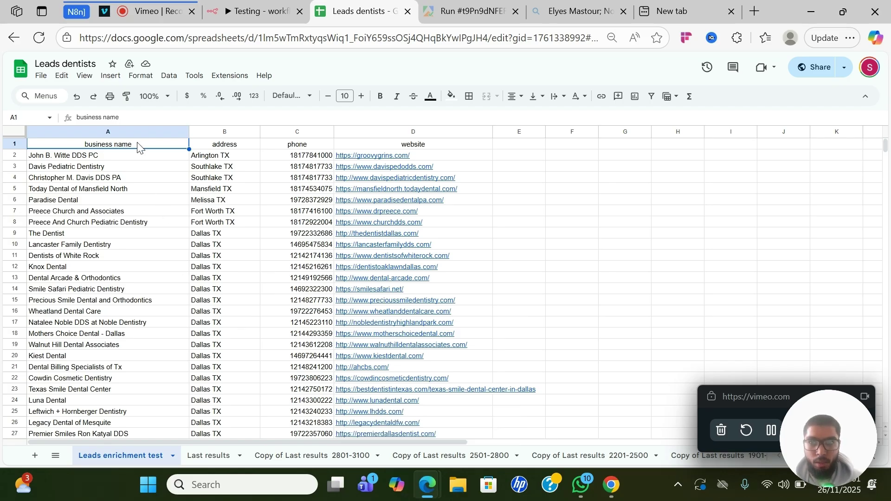
{"action": "key", "text": "Tab"}
{"action": "key", "text": "Tab"}
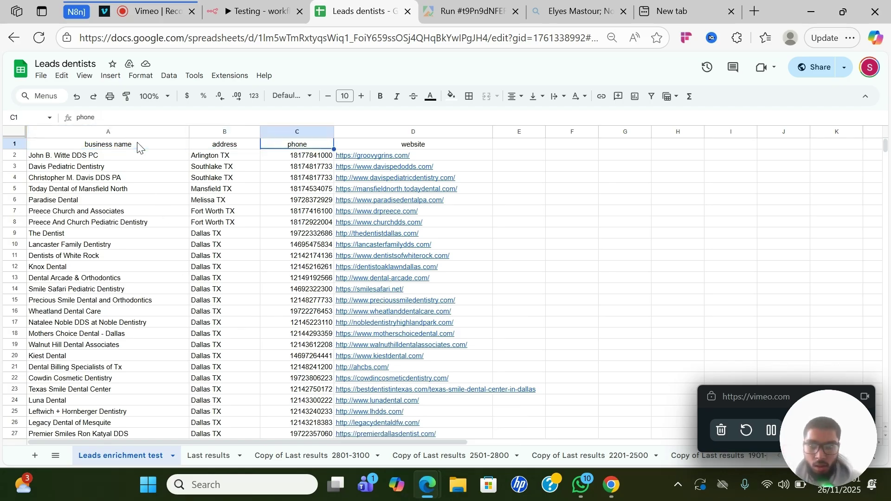
{"action": "key", "text": "Tab"}
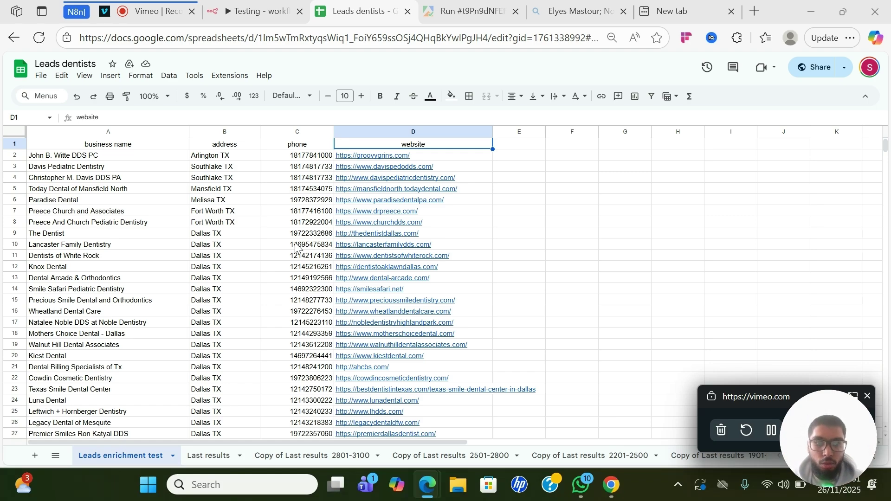
Compare the Get row(s) in sheet node's output fields, business name through website, with the spreadsheet columns and close the node
{"action": "key", "text": "ctrl+shift+Tab"}
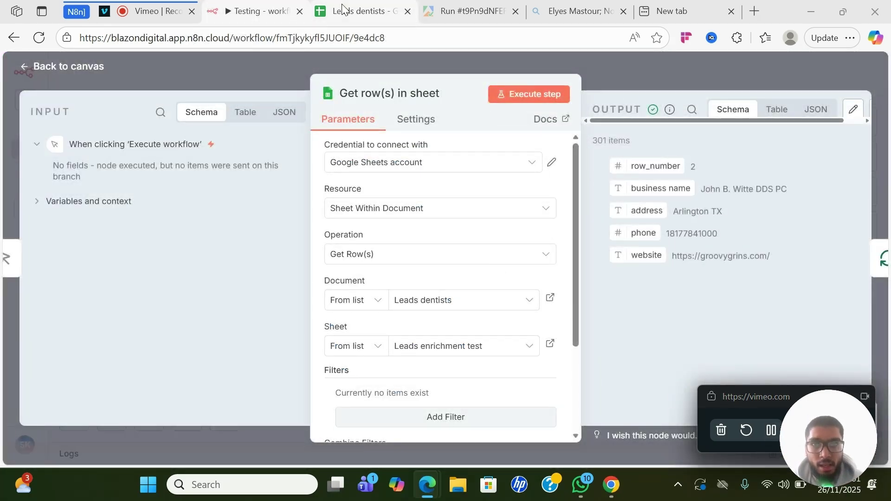
{"action": "left_click", "coordinate": [342, 9]}
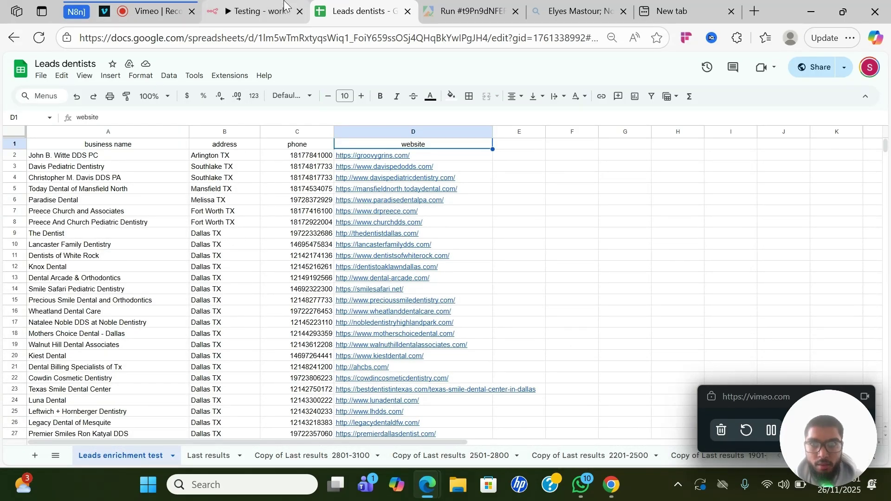
{"action": "left_click", "coordinate": [260, 10]}
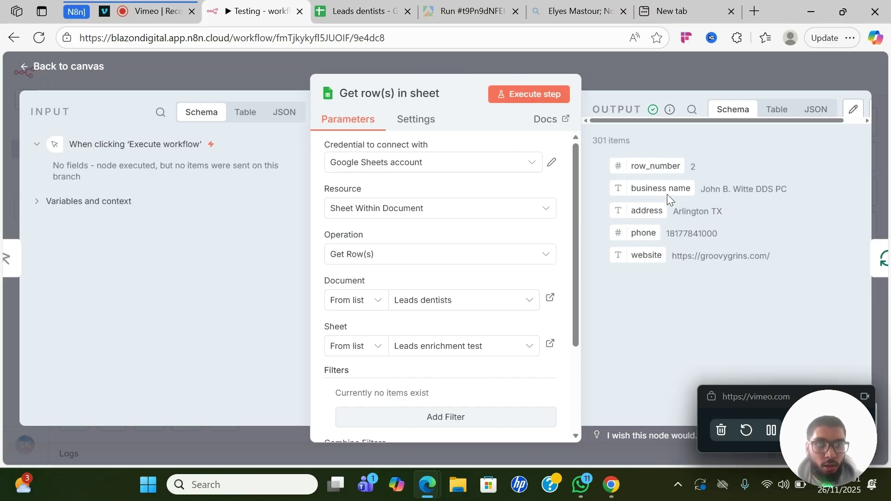
{"action": "left_click_drag", "start_coordinate": [632, 188], "coordinate": [780, 262]}
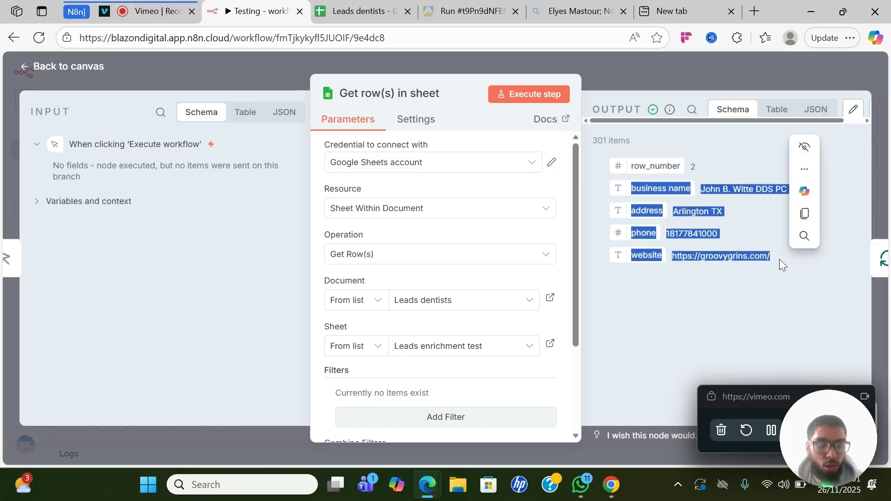
{"action": "key", "text": "Escape"}
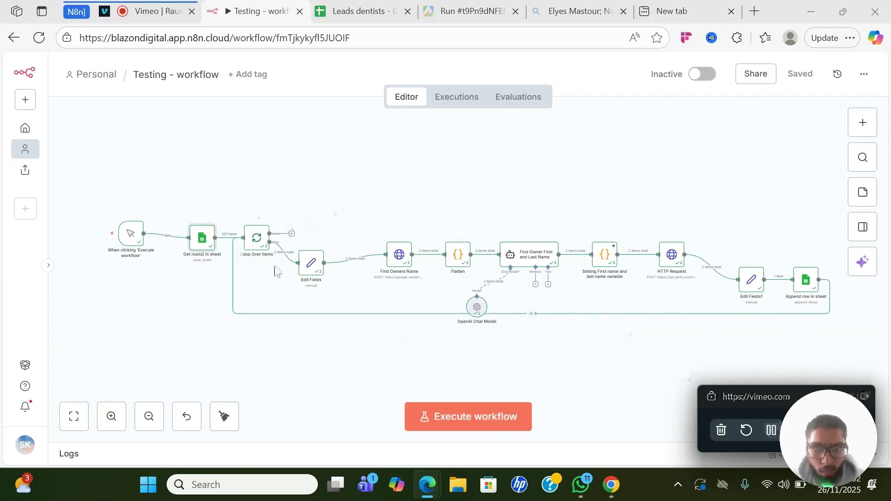
Open the Find Owners Name node and examine its Serper search URL and the domain in the first organic result's link
{"action": "double_click", "coordinate": [403, 259]}
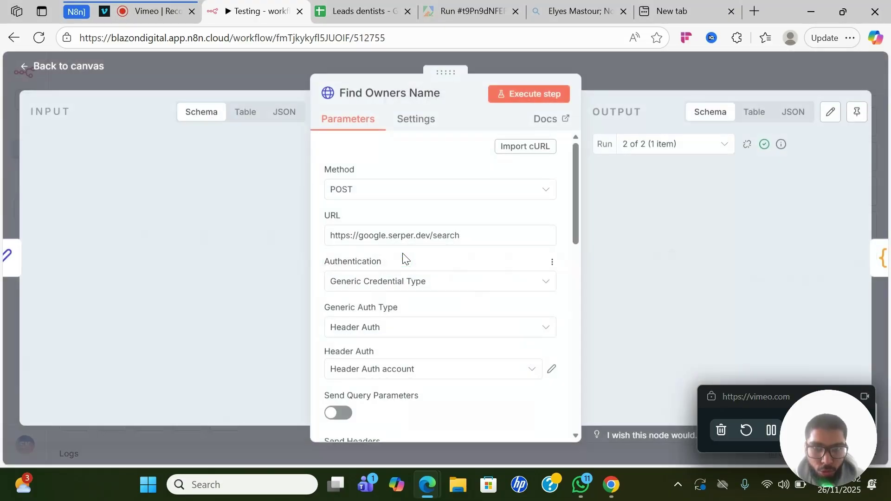
{"action": "triple_click", "coordinate": [433, 237]}
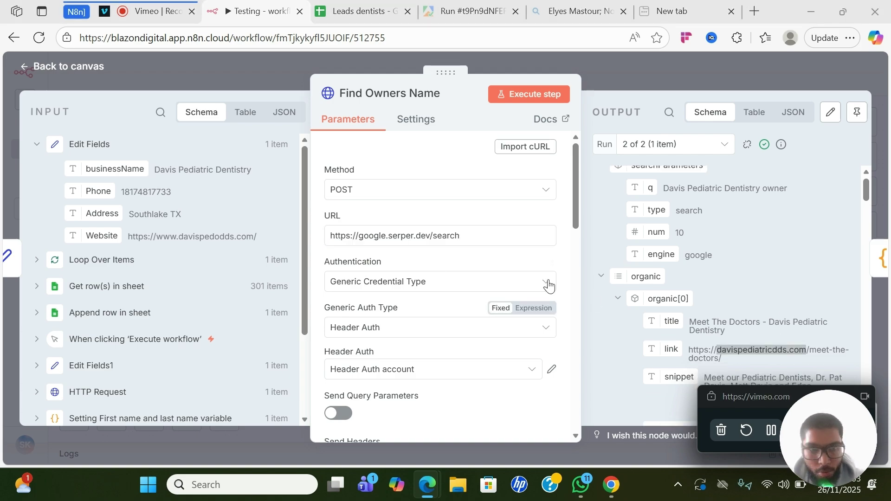
{"action": "left_click", "coordinate": [733, 352]}
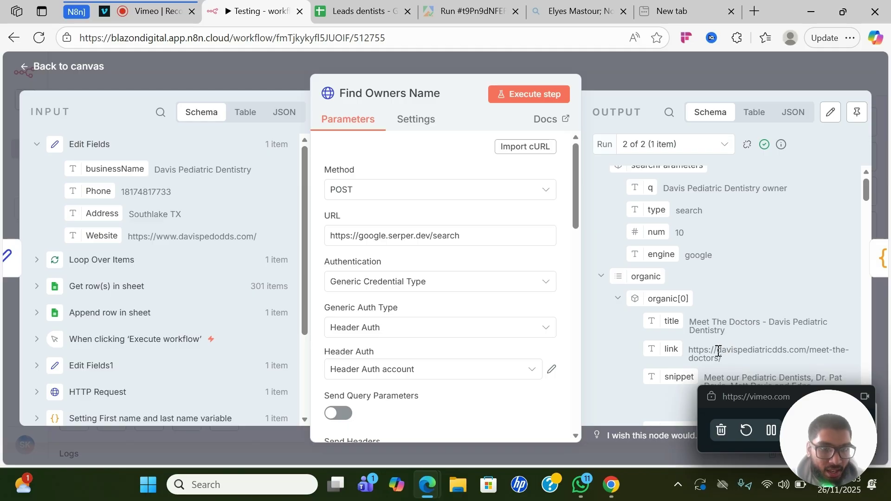
{"action": "left_click_drag", "start_coordinate": [719, 352], "coordinate": [780, 352]}
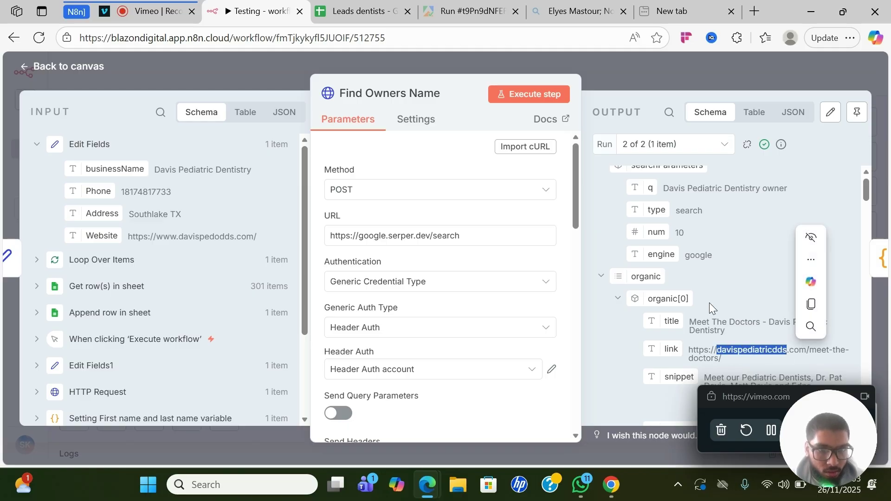
{"action": "left_click", "coordinate": [365, 2]}
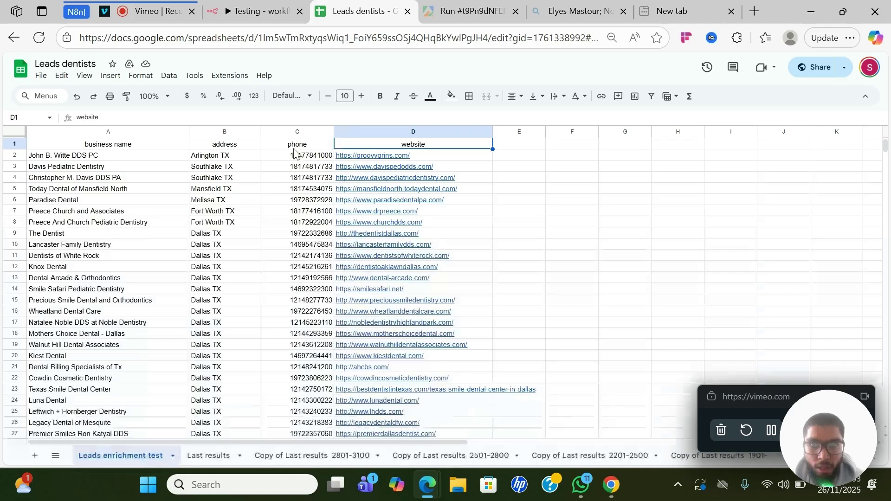
{"action": "left_click", "coordinate": [279, 10]}
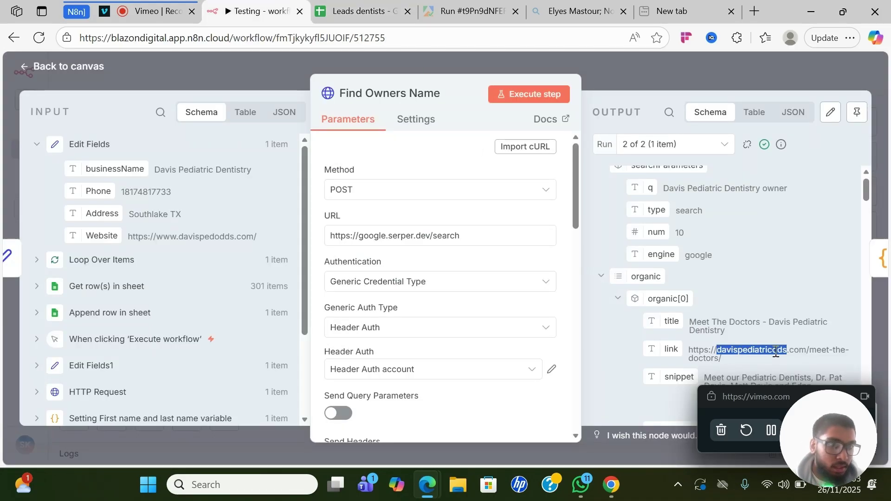
Switch to Chrome and examine the Google query "davispediatricdds.com owner" and the doctors' names in the first result
{"action": "left_click", "coordinate": [611, 484]}
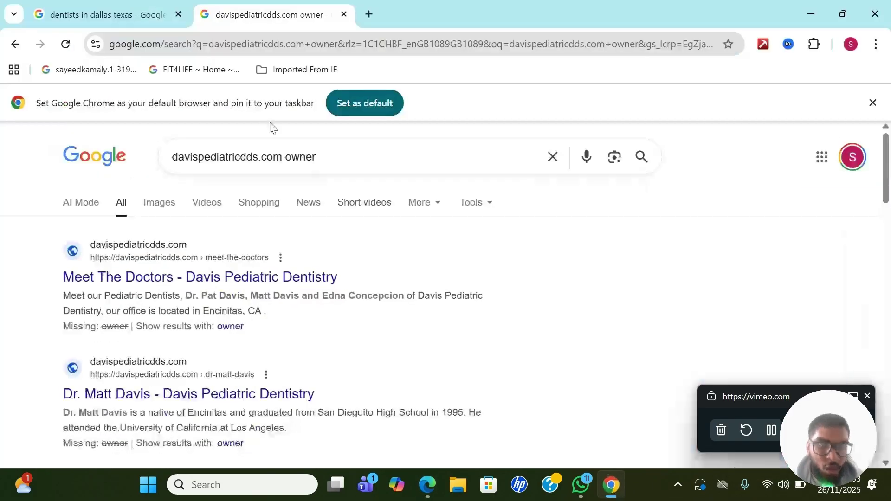
{"action": "left_click_drag", "start_coordinate": [175, 156], "coordinate": [281, 155]}
{"action": "double_click", "coordinate": [293, 156]}
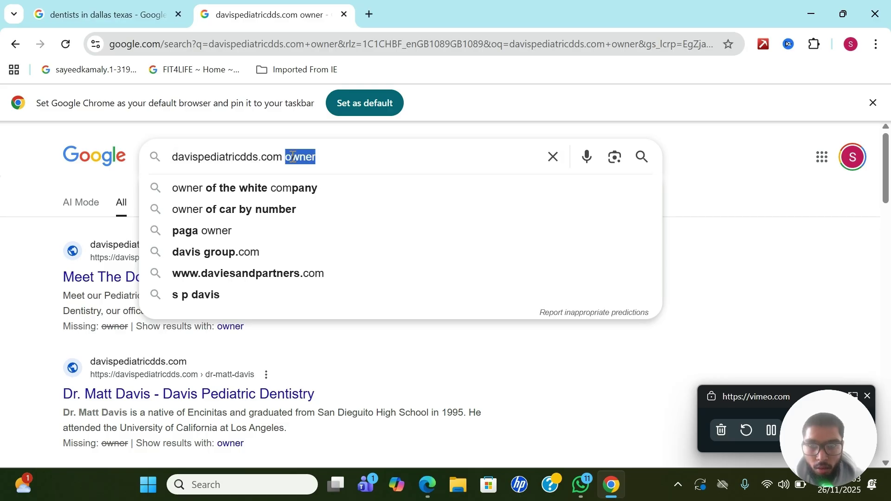
{"action": "left_click", "coordinate": [20, 241]}
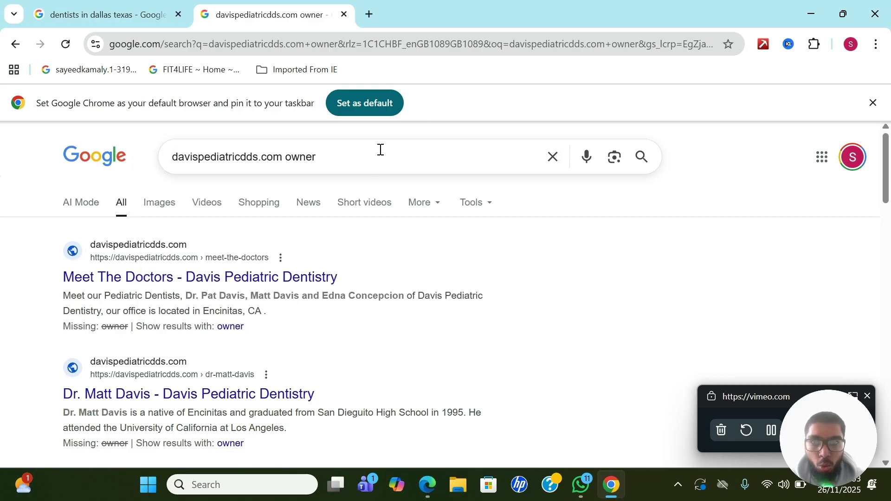
{"action": "left_click_drag", "start_coordinate": [187, 295], "coordinate": [300, 297]}
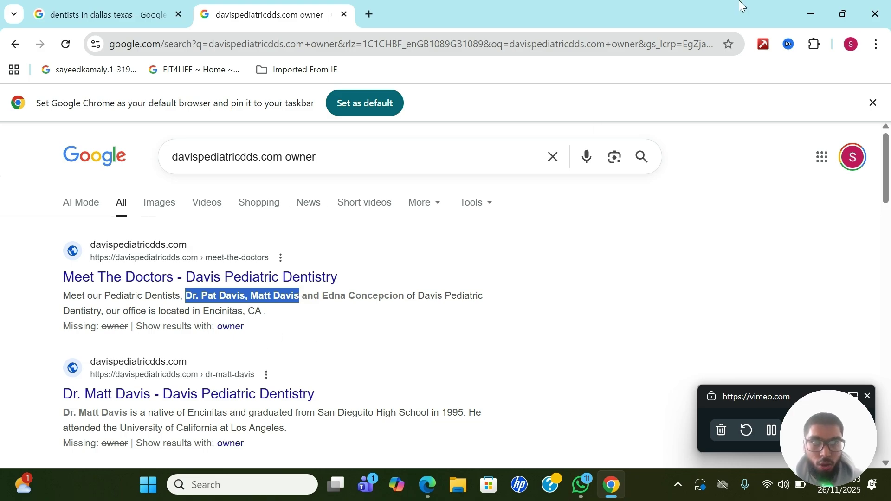
Return to Edge, look through the lead rows of the Leads enrichment test sheet, and go back to the Find Owners Name node
{"action": "left_click", "coordinate": [812, 13]}
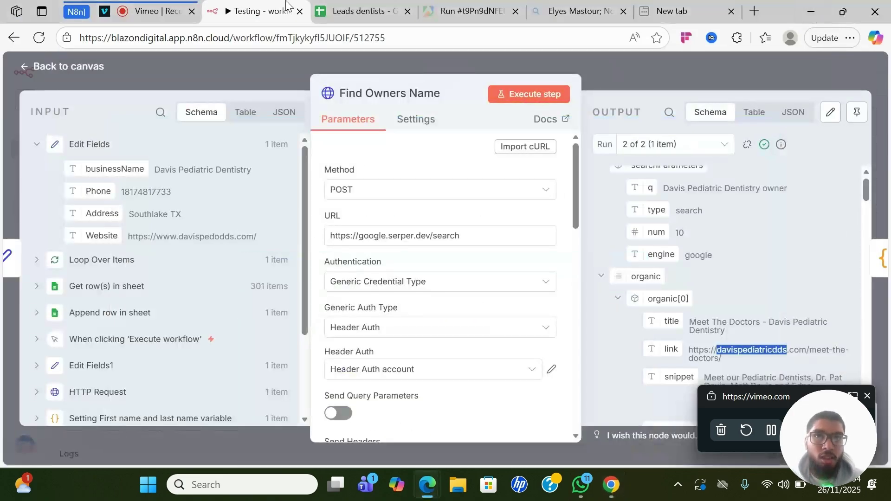
{"action": "left_click", "coordinate": [360, 6]}
{"action": "scroll", "coordinate": [242, 250], "scroll_direction": "down", "scroll_amount": 20}
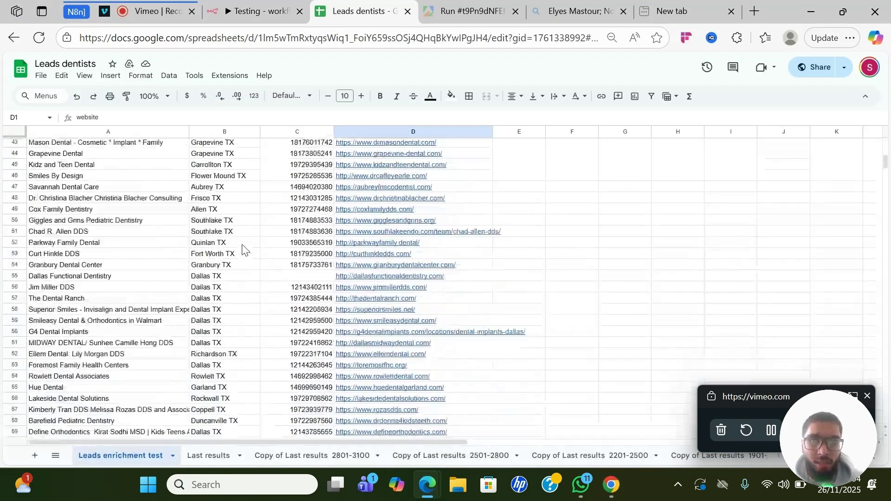
{"action": "scroll", "coordinate": [243, 249], "scroll_direction": "down", "scroll_amount": 14}
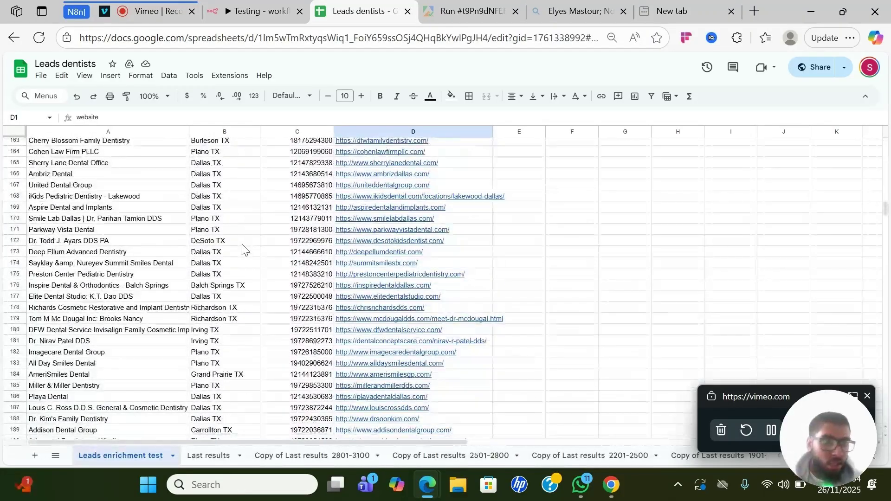
{"action": "scroll", "coordinate": [243, 250], "scroll_direction": "down", "scroll_amount": 2}
{"action": "scroll", "coordinate": [242, 250], "scroll_direction": "up", "scroll_amount": 20}
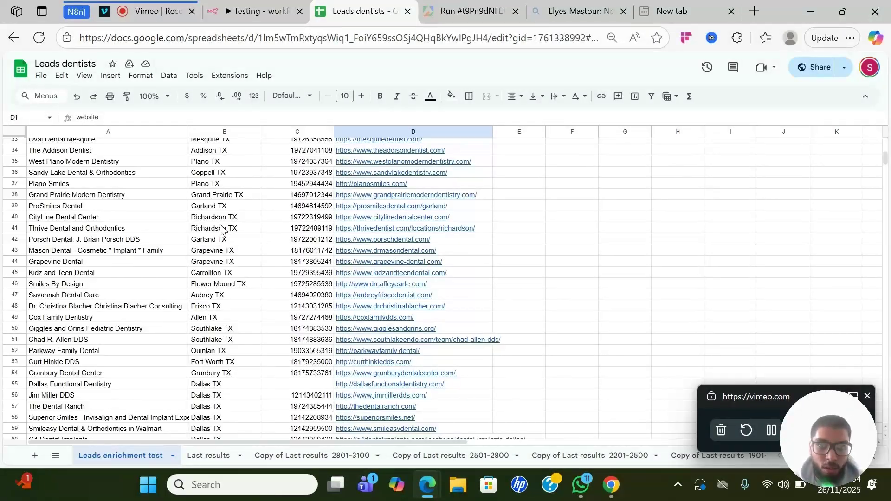
{"action": "left_click", "coordinate": [254, 11]}
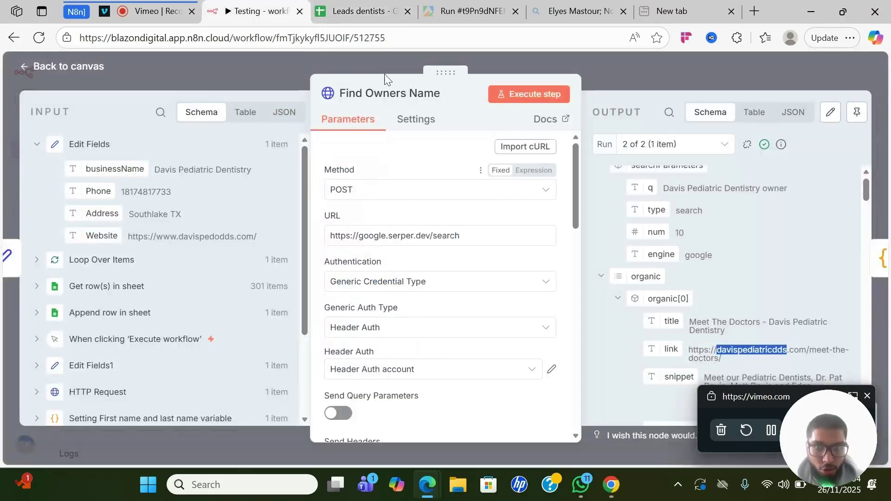
Review the website entries of the first three leads in the Leads dentists spreadsheet
{"action": "left_click", "coordinate": [364, 12]}
{"action": "scroll", "coordinate": [260, 207], "scroll_direction": "up", "scroll_amount": 10}
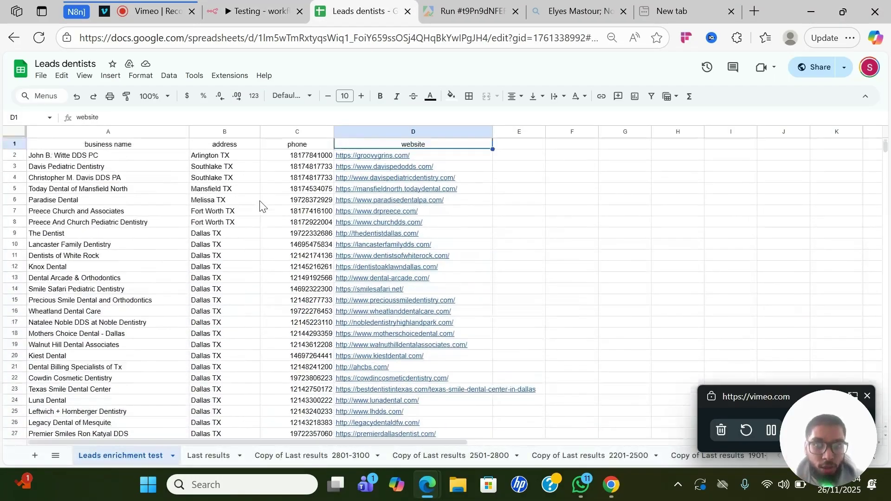
{"action": "left_click", "coordinate": [477, 160]}
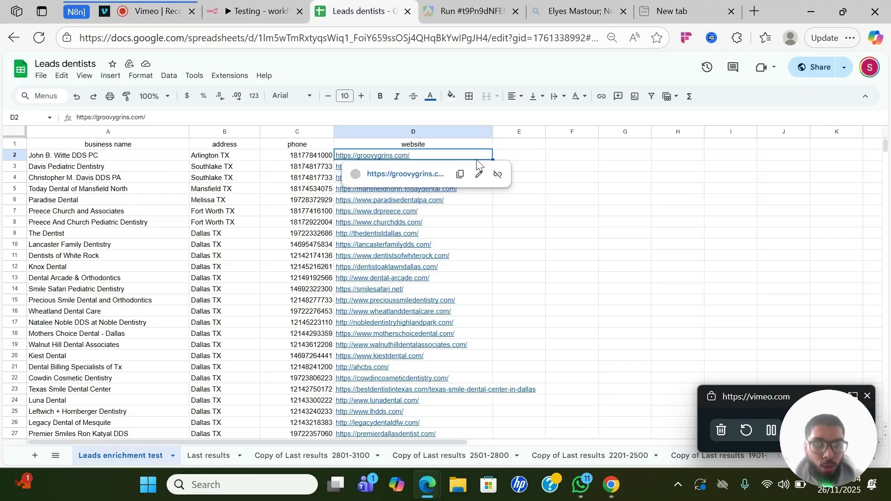
{"action": "key", "text": "Down"}
{"action": "key", "text": "Down"}
Recheck the domain, the word "owner" and the first result's names in Chrome's Google search, and select the empty header cell E1 in the spreadsheet
{"action": "left_click", "coordinate": [612, 485]}
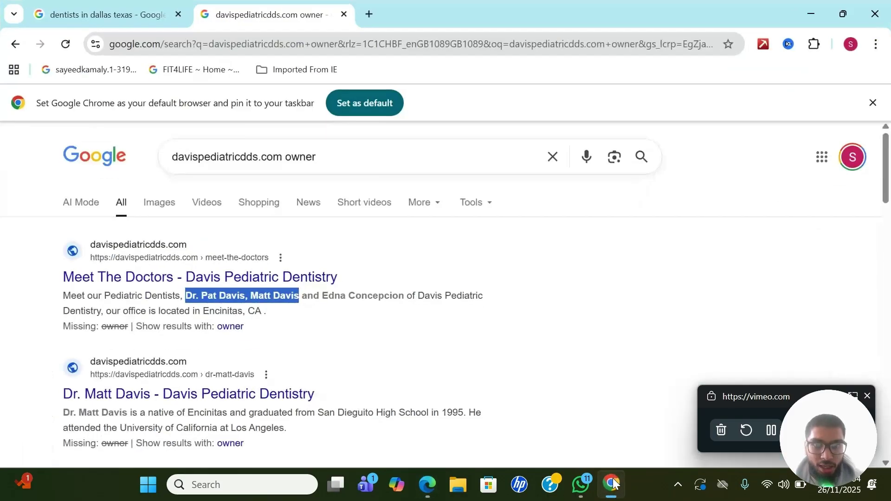
{"action": "double_click", "coordinate": [313, 164]}
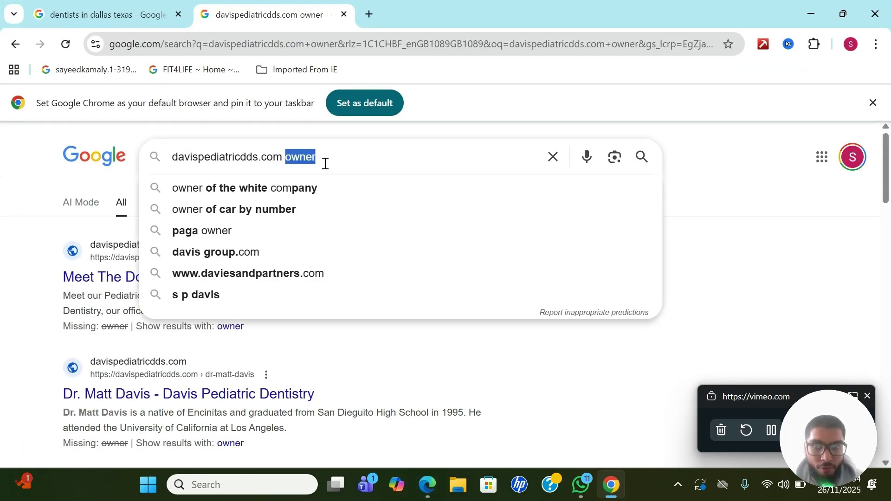
{"action": "left_click", "coordinate": [35, 244]}
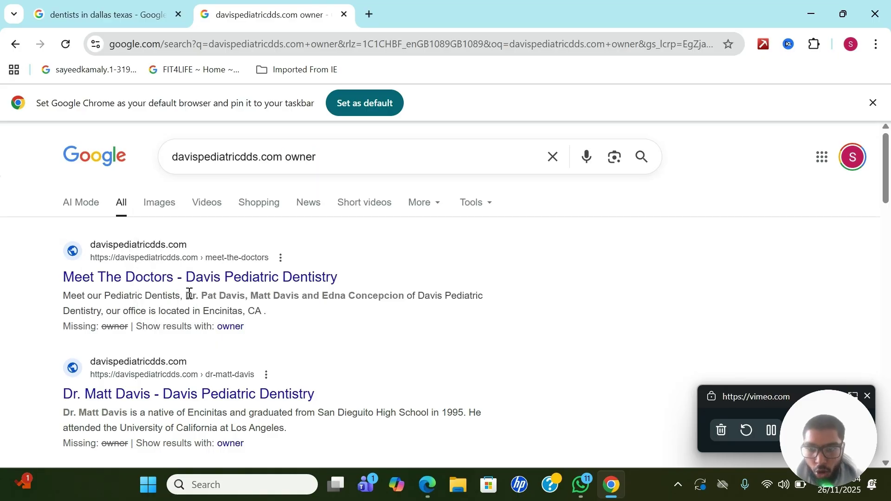
{"action": "left_click_drag", "start_coordinate": [189, 294], "coordinate": [347, 294]}
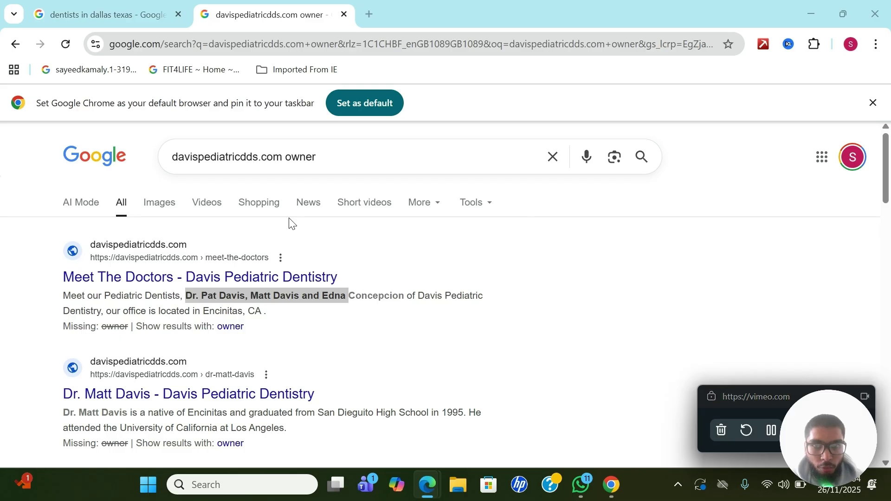
{"action": "left_click", "coordinate": [284, 156]}
{"action": "left_click_drag", "start_coordinate": [282, 157], "coordinate": [171, 157]}
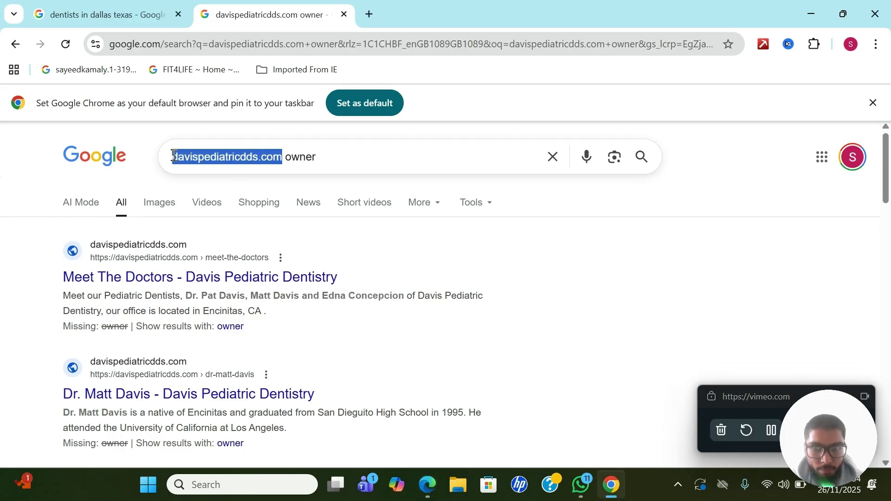
{"action": "left_click", "coordinate": [9, 274]}
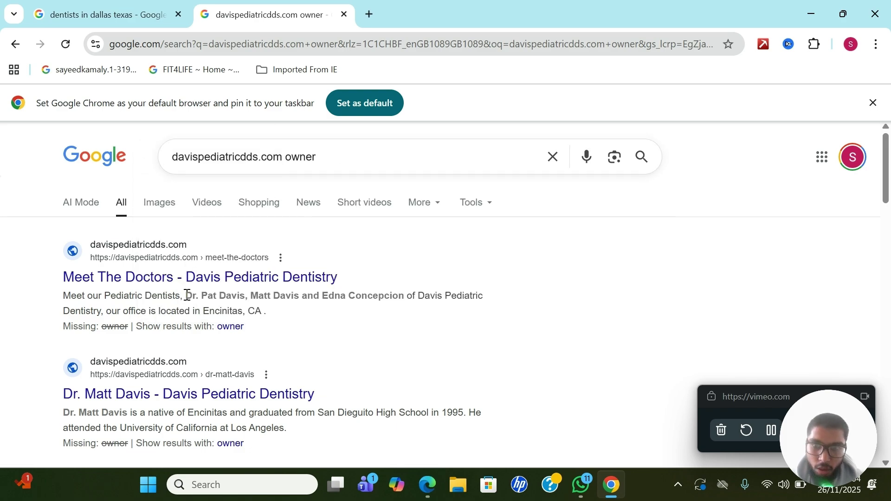
{"action": "left_click_drag", "start_coordinate": [187, 295], "coordinate": [304, 296]}
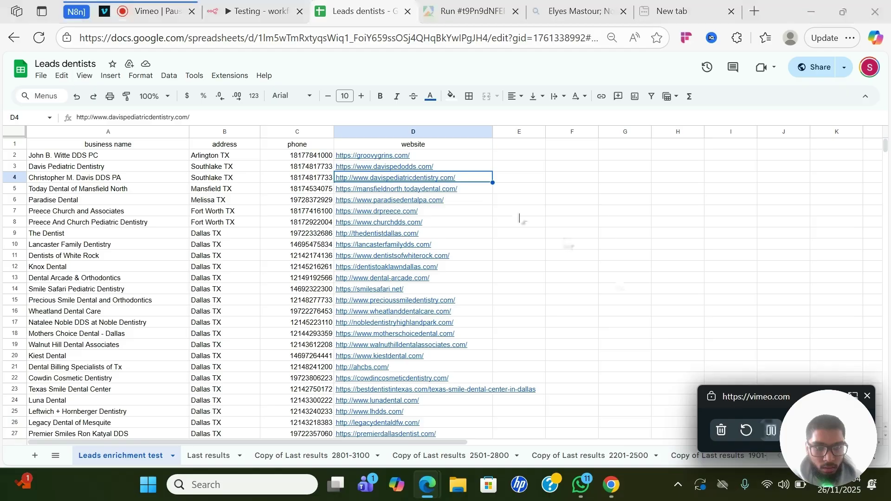
{"action": "left_click", "coordinate": [516, 144]}
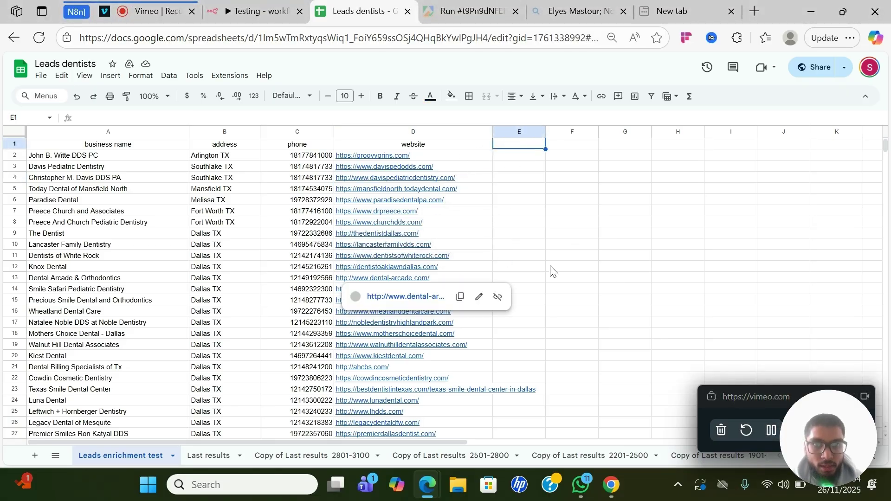
Switch to Chrome and look through the first page of Google results for "davispediatricdds.com owner"
{"action": "key", "text": "alt+Tab"}
{"action": "scroll", "coordinate": [436, 418], "scroll_direction": "down", "scroll_amount": 3}
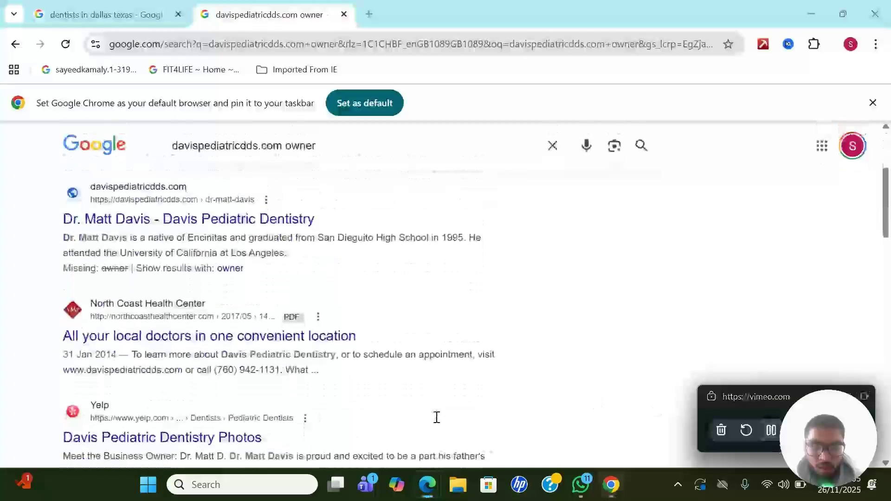
{"action": "scroll", "coordinate": [436, 417], "scroll_direction": "down", "scroll_amount": 15}
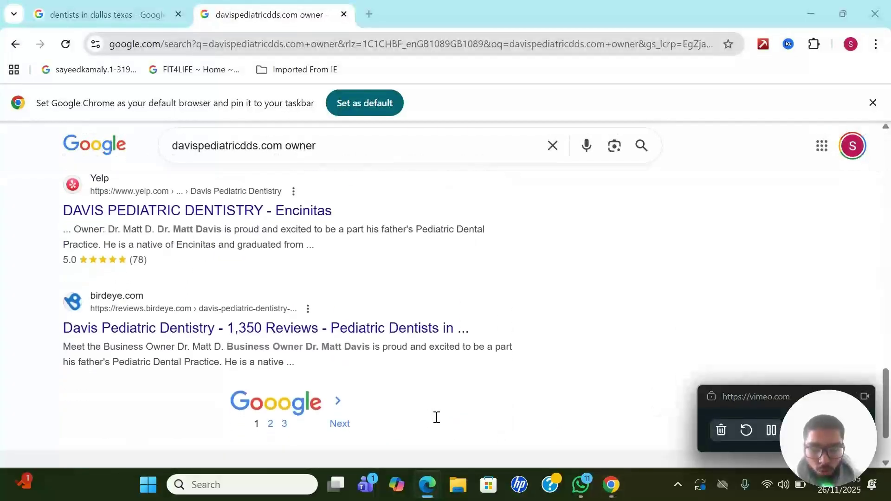
{"action": "scroll", "coordinate": [378, 302], "scroll_direction": "up", "scroll_amount": 20}
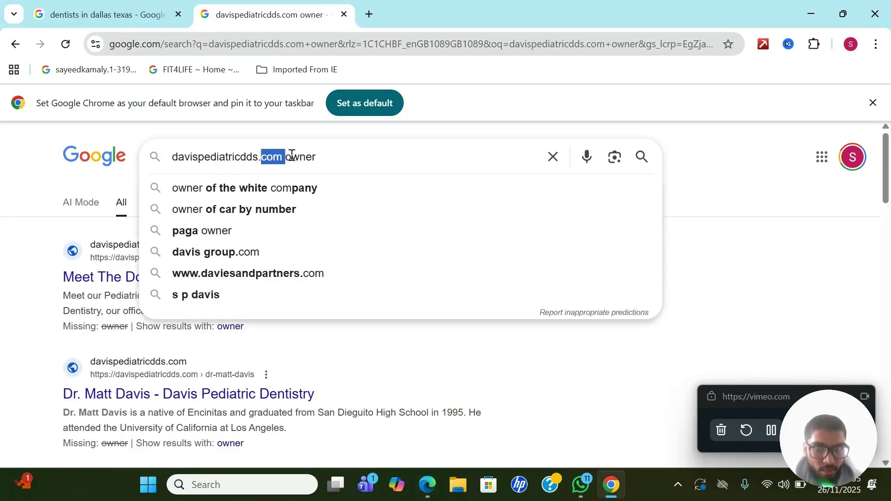
{"action": "left_click", "coordinate": [773, 295]}
{"action": "scroll", "coordinate": [458, 309], "scroll_direction": "down", "scroll_amount": 10}
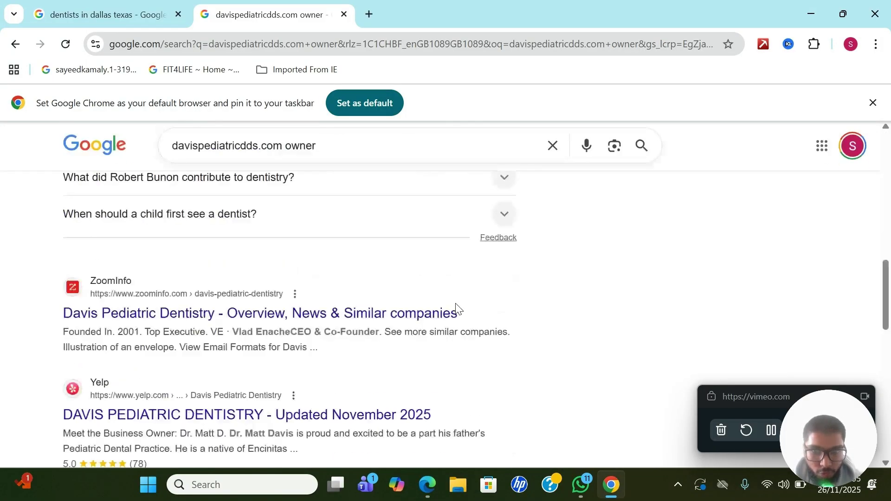
Return to the n8n workflow in Edge and compare the Find Owner First and Last Name node's prompt and output with Chrome's Google results
{"action": "key", "text": "alt+Tab"}
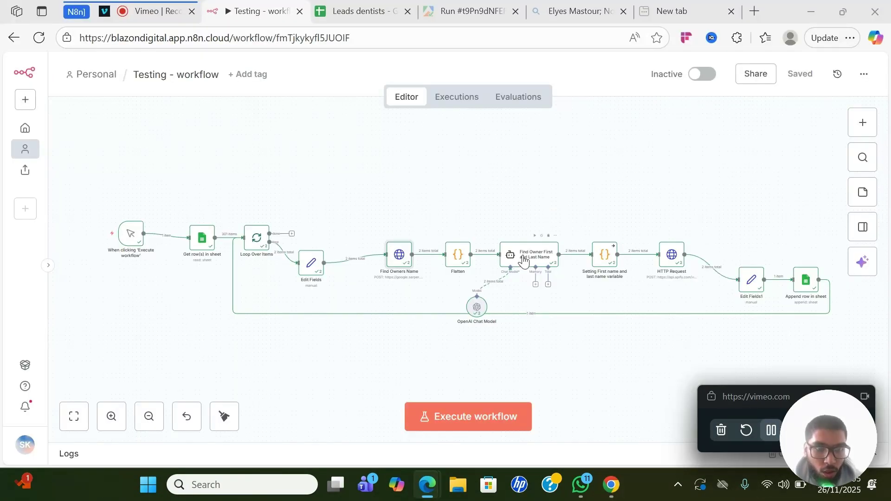
{"action": "double_click", "coordinate": [524, 260]}
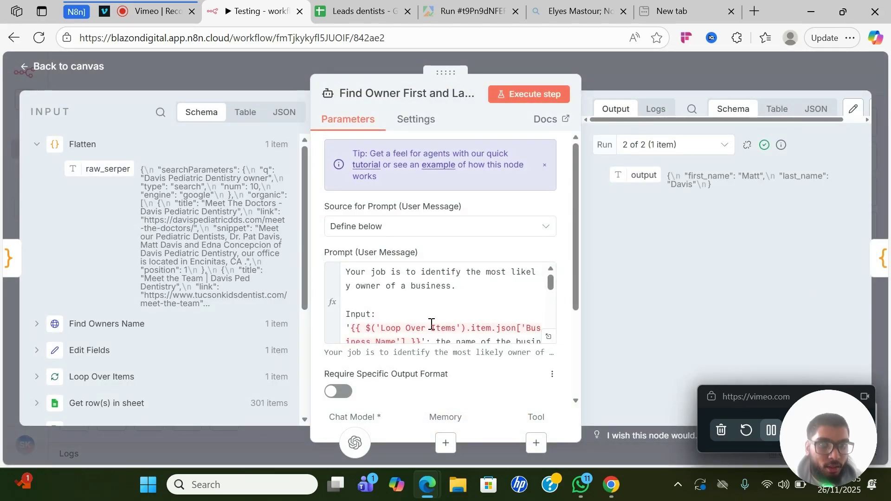
{"action": "left_click", "coordinate": [612, 484]}
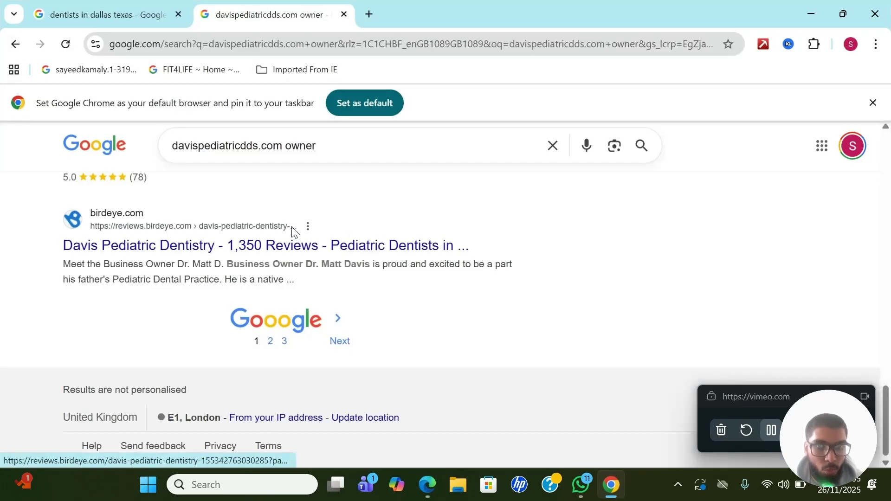
{"action": "left_click", "coordinate": [812, 15]}
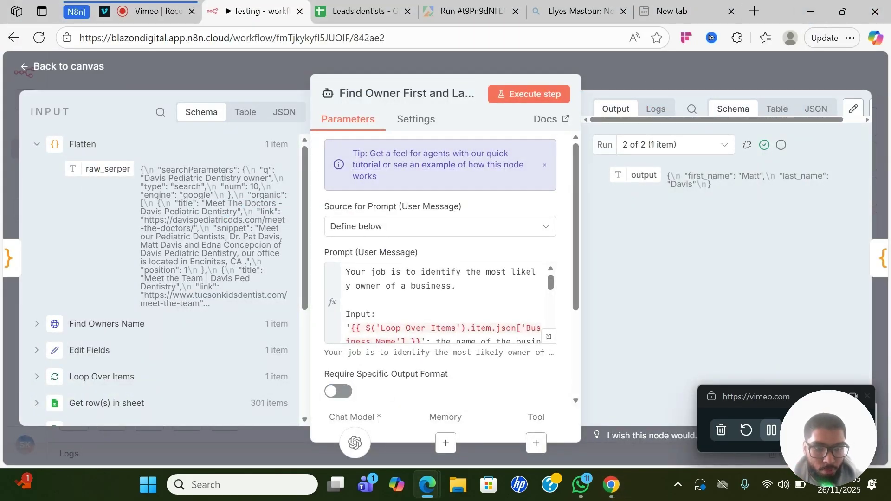
{"action": "key", "text": "Escape"}
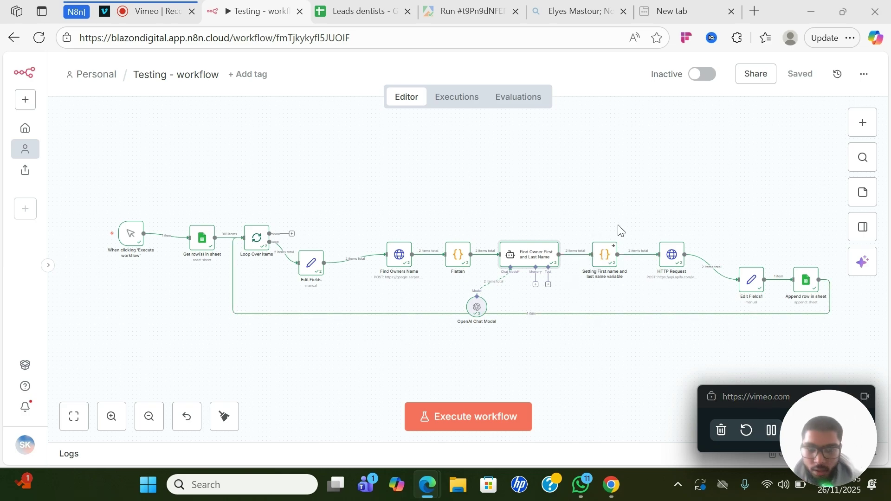
{"action": "left_click", "coordinate": [612, 484]}
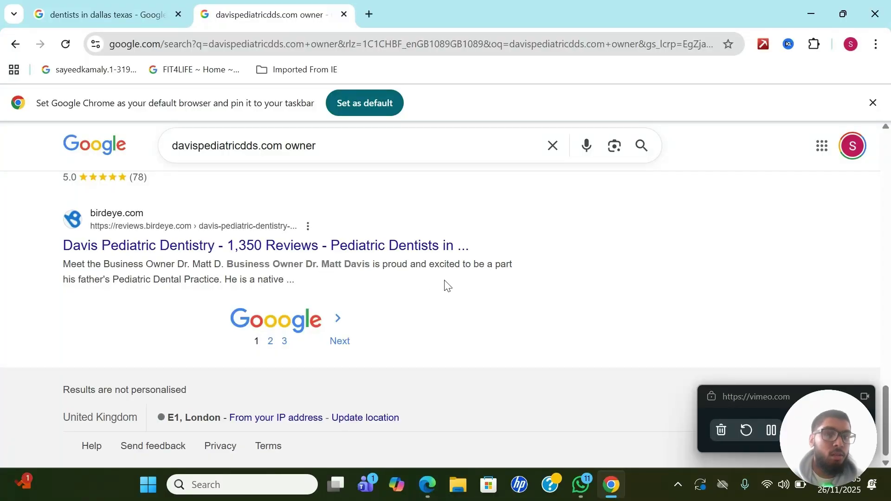
{"action": "left_click", "coordinate": [805, 8]}
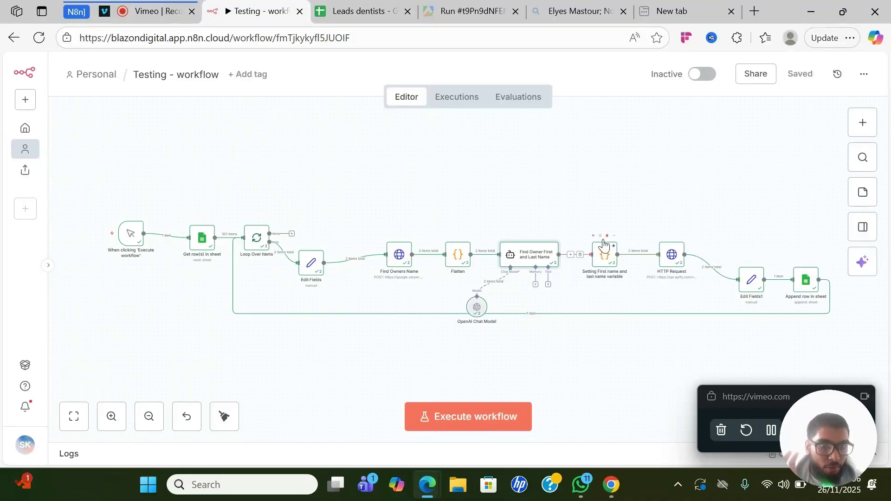
Open the HTTP Request node and view the related Skip Trace actor run in Apify before returning to the node
{"action": "mouse_move", "coordinate": [637, 264]}
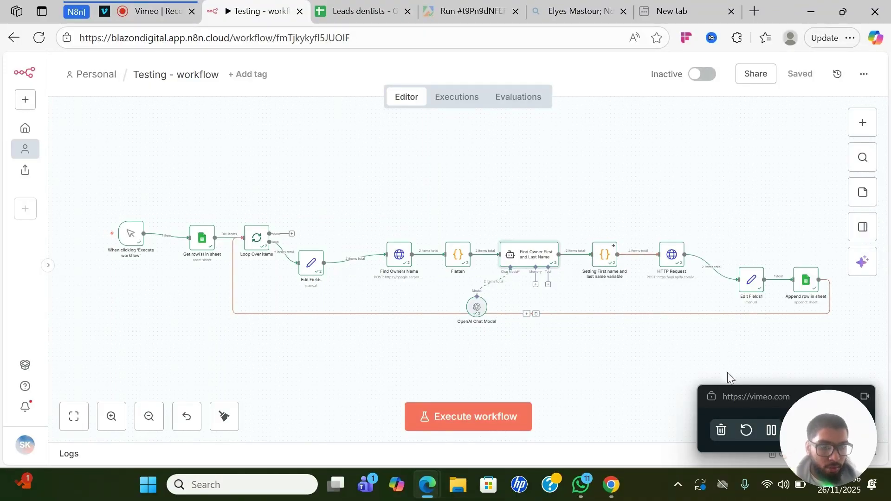
{"action": "double_click", "coordinate": [672, 254]}
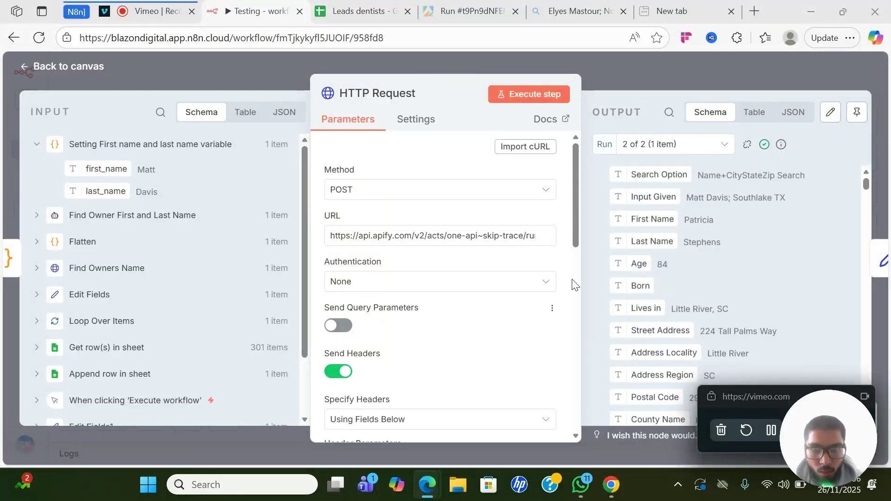
{"action": "mouse_move", "coordinate": [493, 402]}
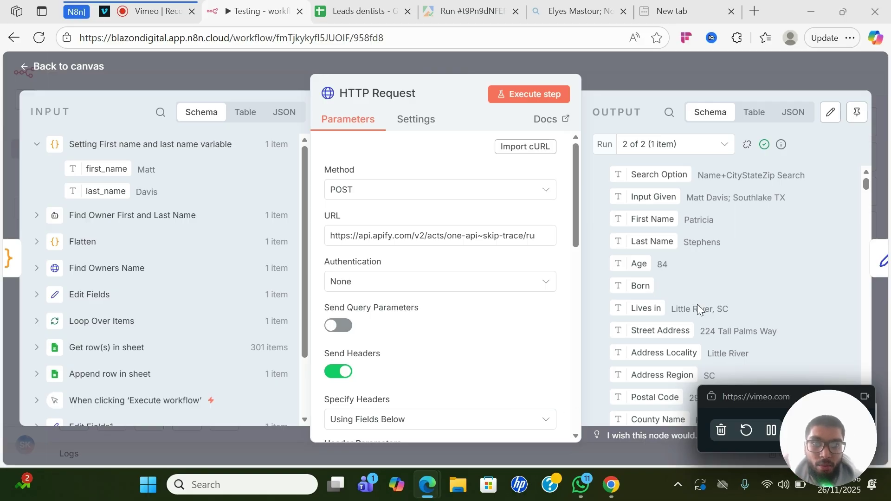
{"action": "left_click", "coordinate": [496, 15]}
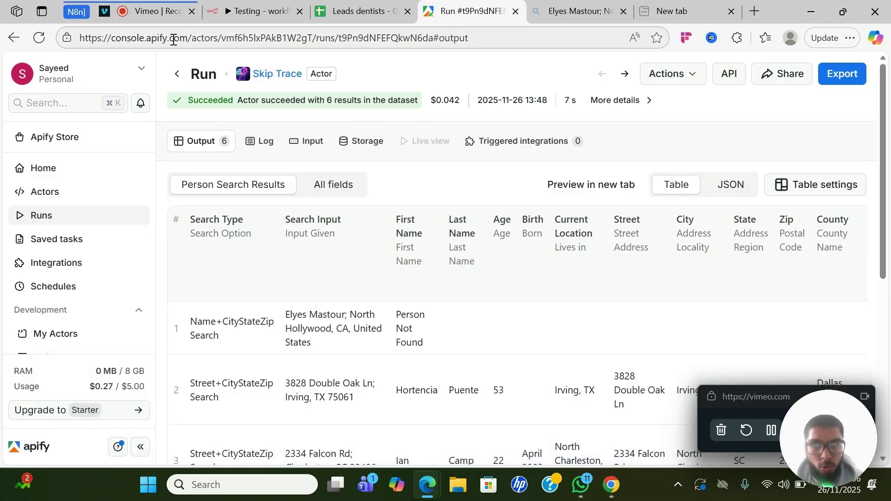
{"action": "key", "text": "ctrl+shift+Tab"}
{"action": "key", "text": "ctrl+shift+Tab"}
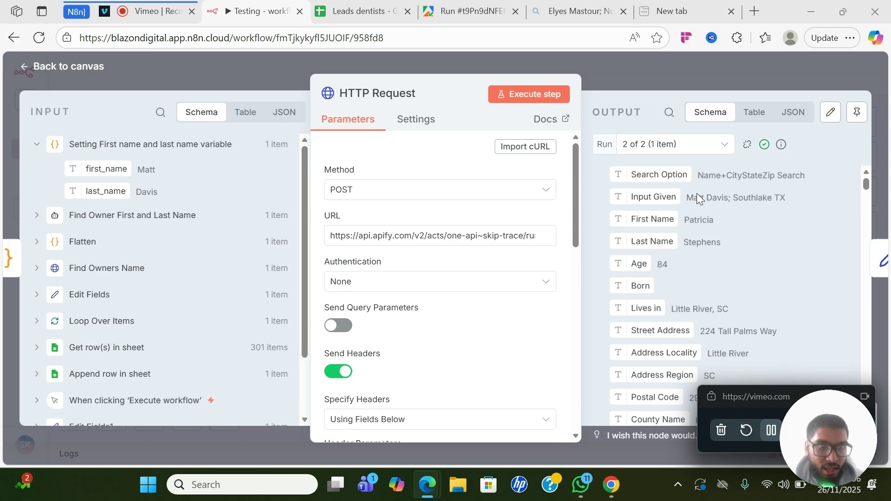
Examine the Input Given, Lives in, Street Address and Postal Code values in the HTTP Request node's output
{"action": "left_click_drag", "start_coordinate": [687, 198], "coordinate": [806, 197]}
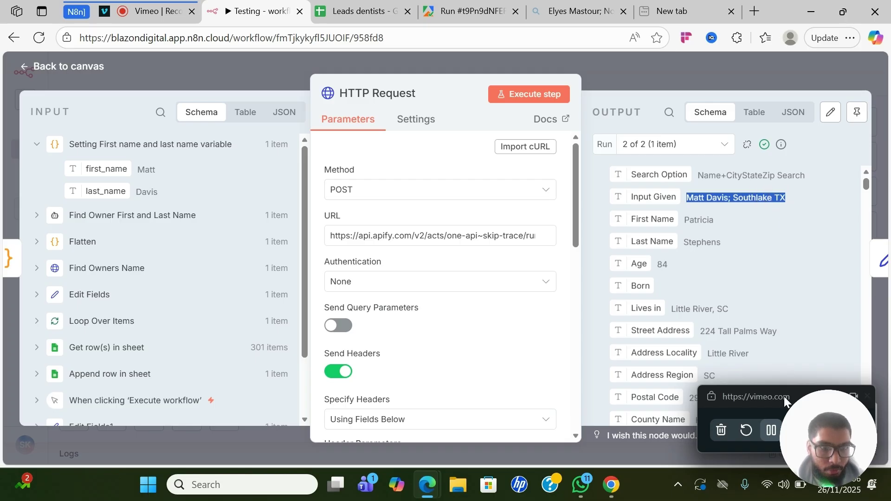
{"action": "left_click", "coordinate": [772, 429]}
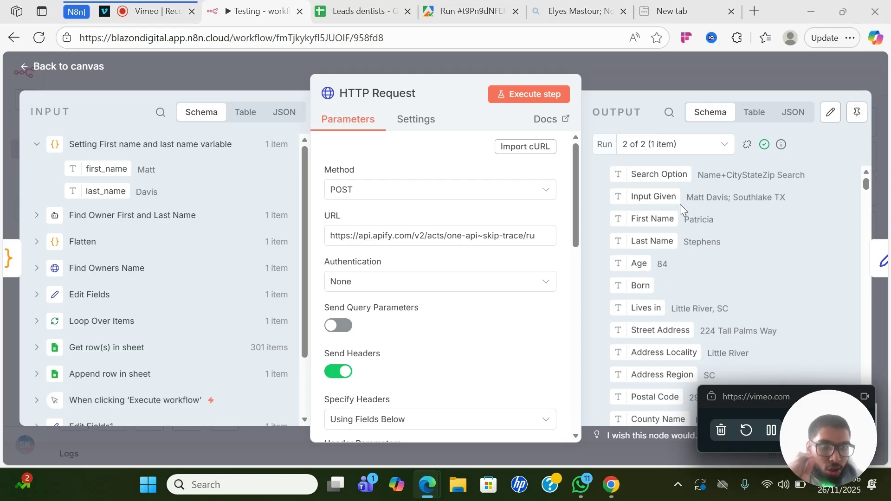
{"action": "scroll", "coordinate": [687, 195], "scroll_direction": "down", "scroll_amount": 2}
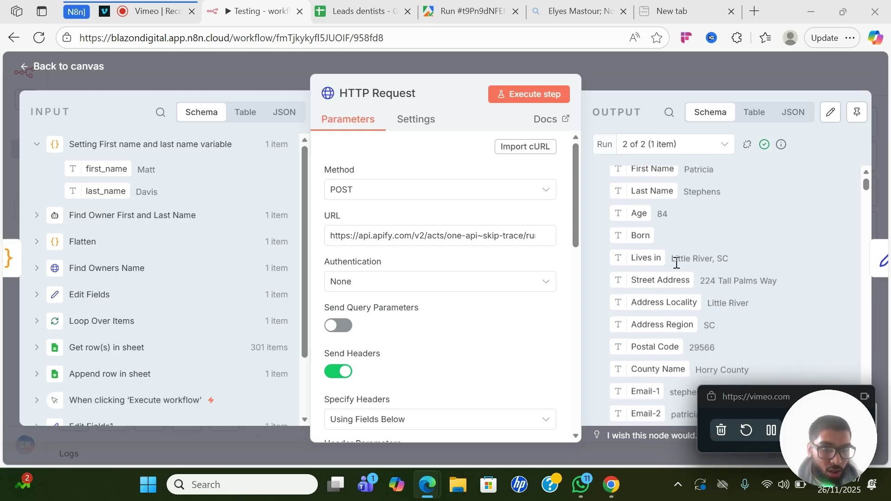
{"action": "triple_click", "coordinate": [695, 262]}
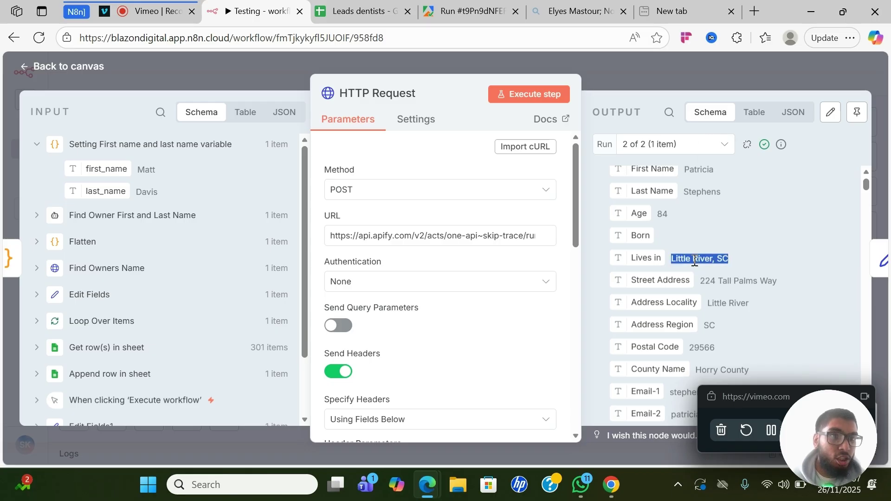
{"action": "triple_click", "coordinate": [716, 281]}
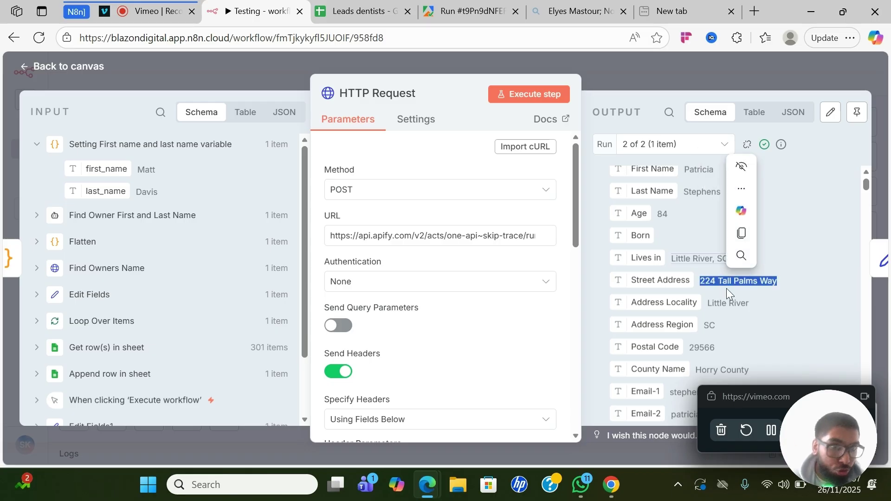
{"action": "scroll", "coordinate": [726, 289], "scroll_direction": "down", "scroll_amount": 1}
{"action": "triple_click", "coordinate": [704, 325]}
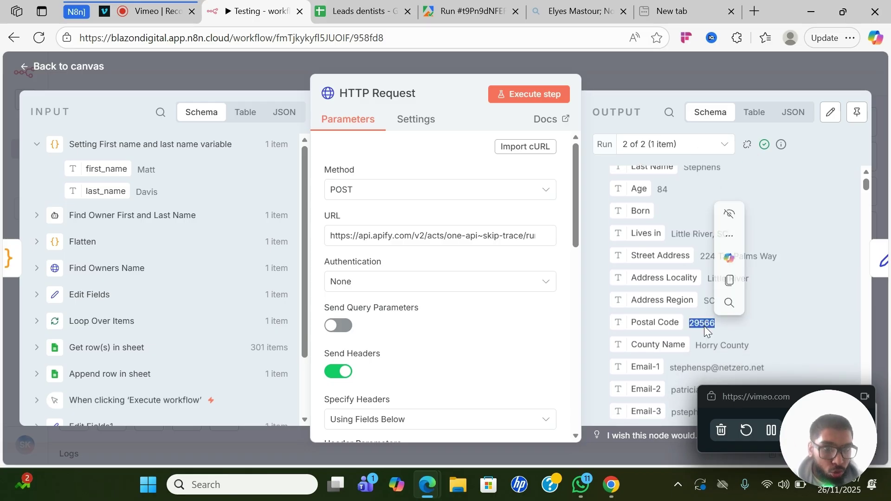
{"action": "scroll", "coordinate": [712, 355], "scroll_direction": "down", "scroll_amount": 4}
{"action": "left_click", "coordinate": [685, 238]}
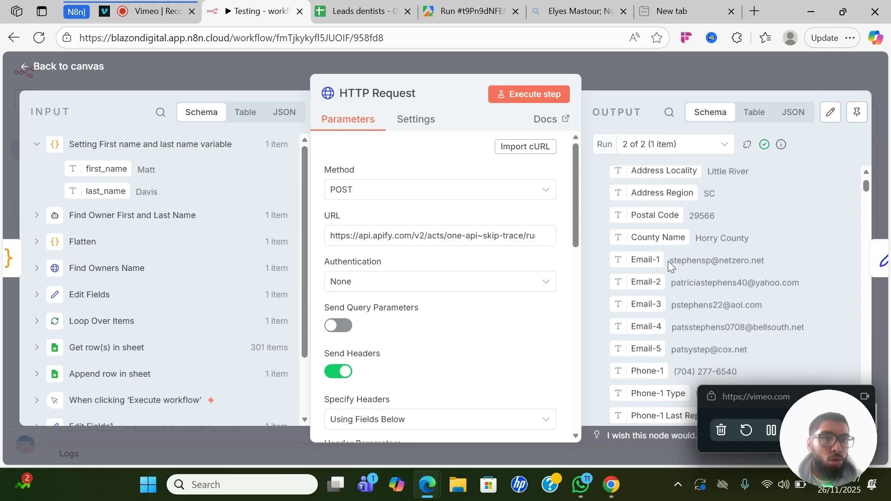
Examine the email and phone entries in the HTTP Request node's output and return to the canvas
{"action": "left_click_drag", "start_coordinate": [668, 261], "coordinate": [810, 320]}
{"action": "scroll", "coordinate": [809, 322], "scroll_direction": "down", "scroll_amount": 2}
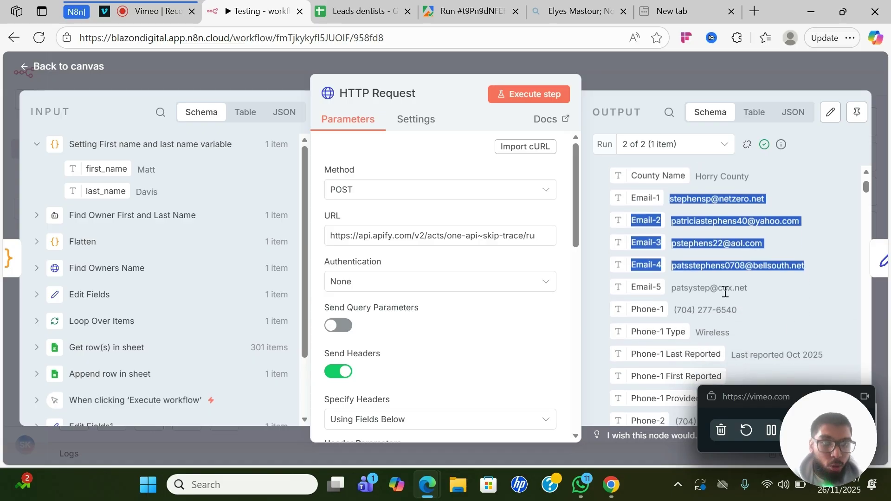
{"action": "scroll", "coordinate": [726, 292], "scroll_direction": "down", "scroll_amount": 1}
{"action": "triple_click", "coordinate": [710, 299]}
{"action": "scroll", "coordinate": [711, 300], "scroll_direction": "down", "scroll_amount": 1}
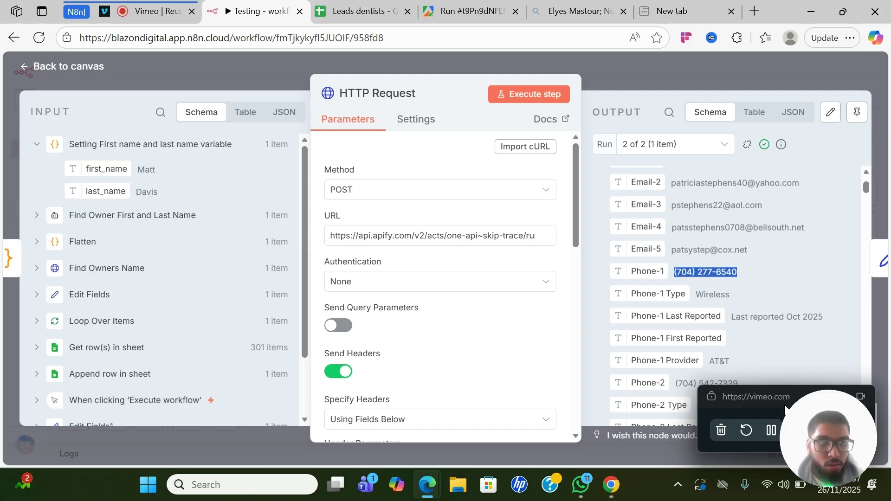
{"action": "key", "text": "Escape"}
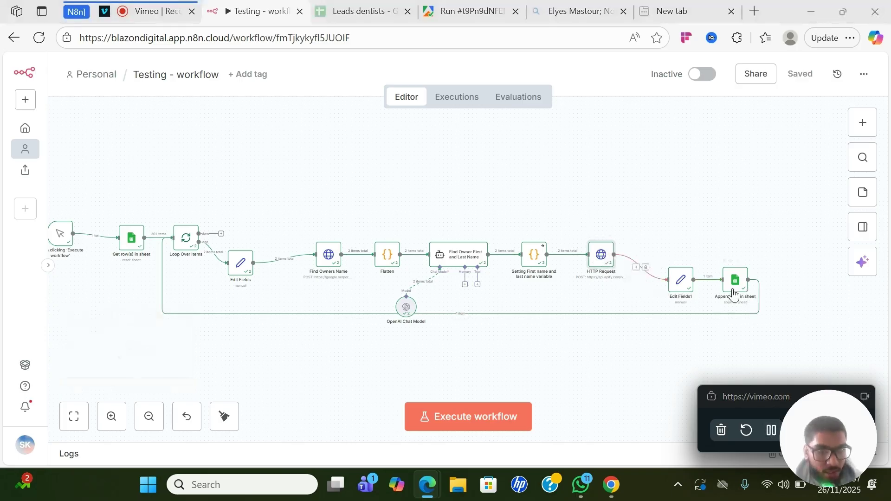
Review the Append row in sheet node's target and the Last results sheet of Leads dentists, and return to the canvas
{"action": "double_click", "coordinate": [734, 293]}
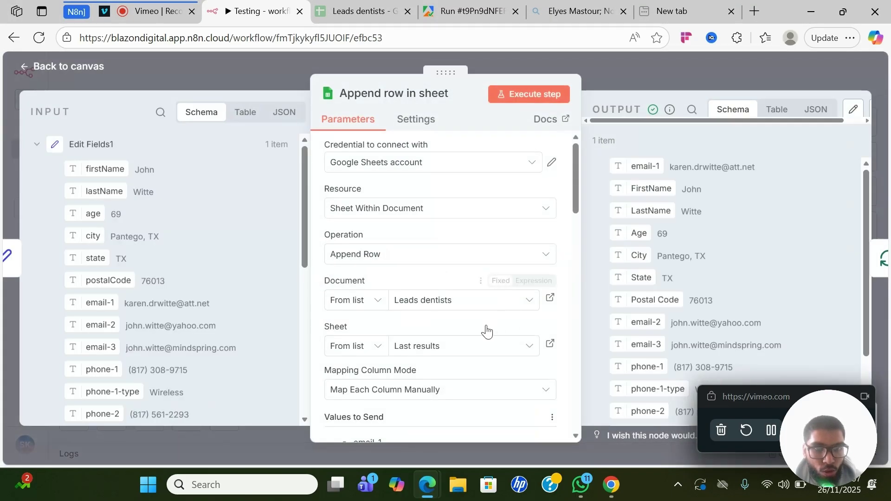
{"action": "left_click", "coordinate": [342, 8]}
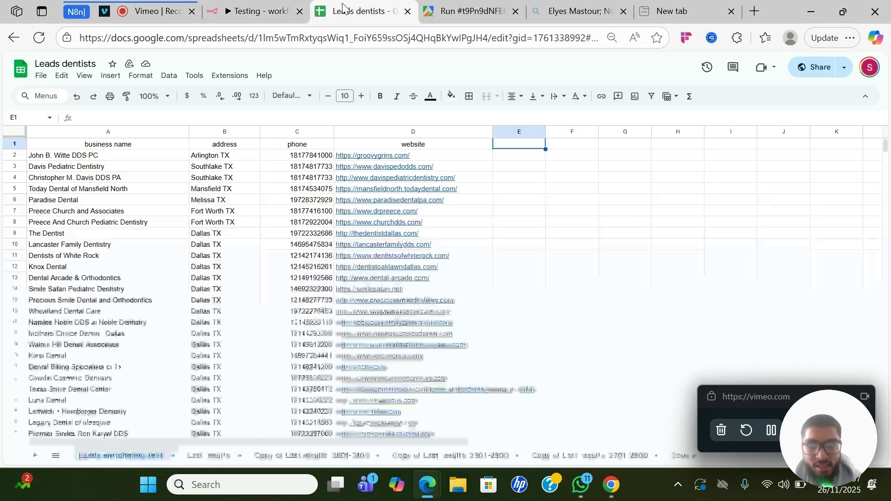
{"action": "left_click", "coordinate": [210, 456]}
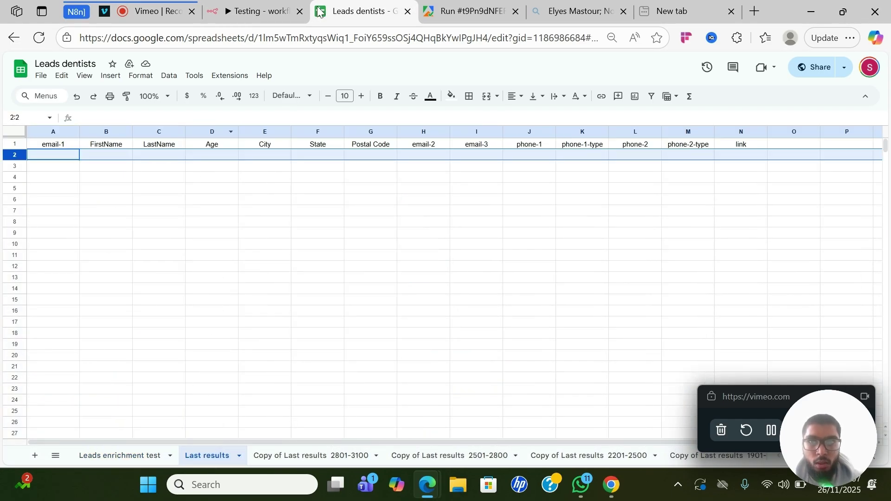
{"action": "left_click", "coordinate": [257, 12]}
{"action": "left_click", "coordinate": [269, 69]}
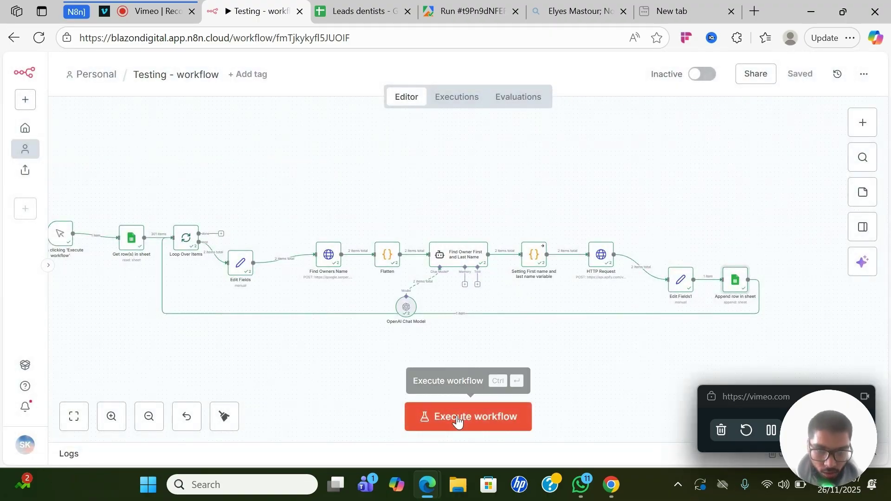
Execute the Testing workflow and check the first appended lead rows in the Last results sheet
{"action": "left_click", "coordinate": [457, 421]}
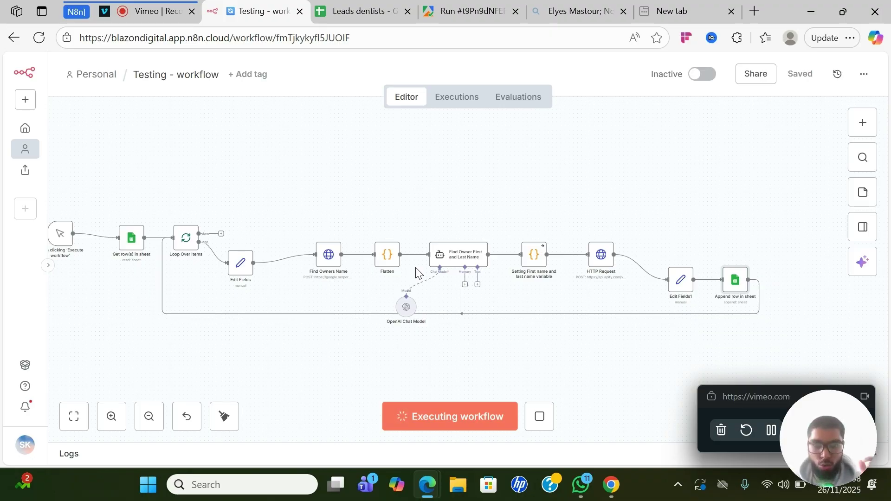
{"action": "scroll", "coordinate": [416, 273], "scroll_direction": "left", "scroll_amount": 3}
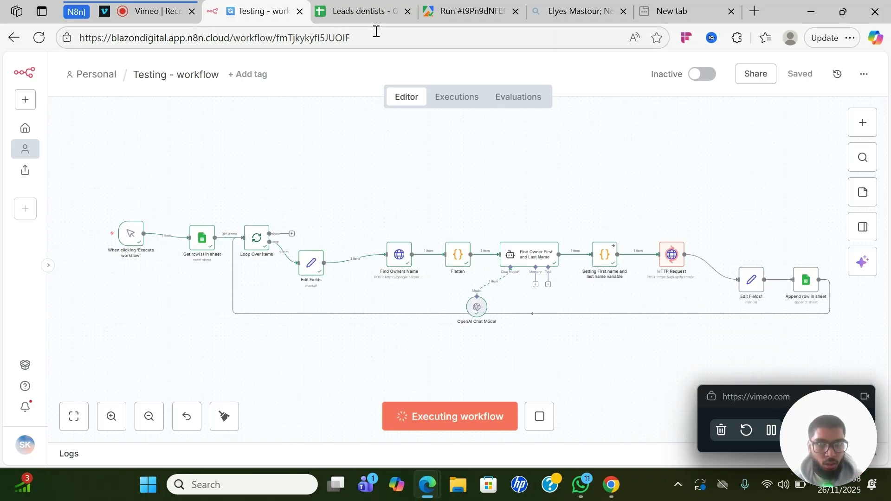
{"action": "left_click", "coordinate": [360, 15]}
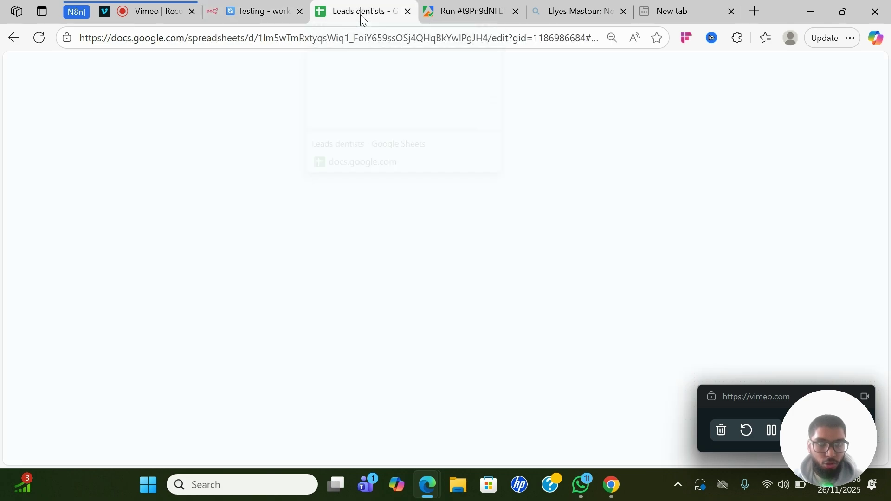
{"action": "left_click", "coordinate": [74, 168]}
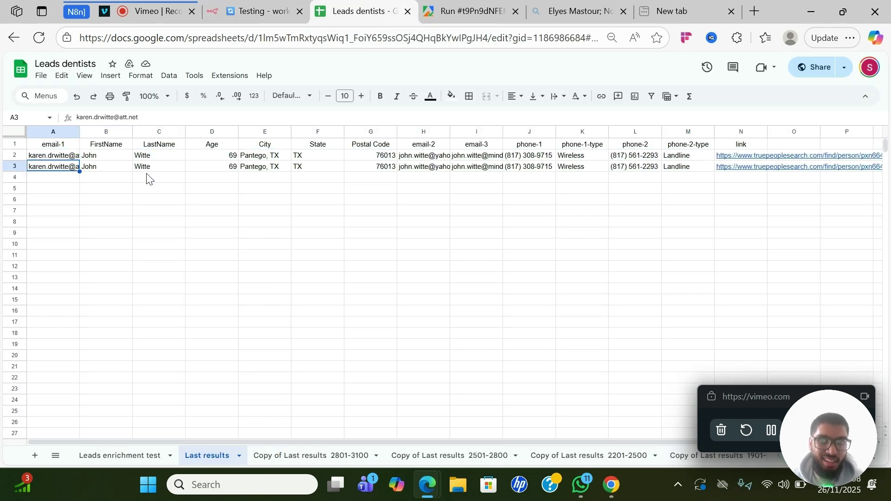
Check the running workflow's progress, inspect the lead in row 4 of Last results, and compare with the Leads enrichment test sheet
{"action": "left_click", "coordinate": [241, 5]}
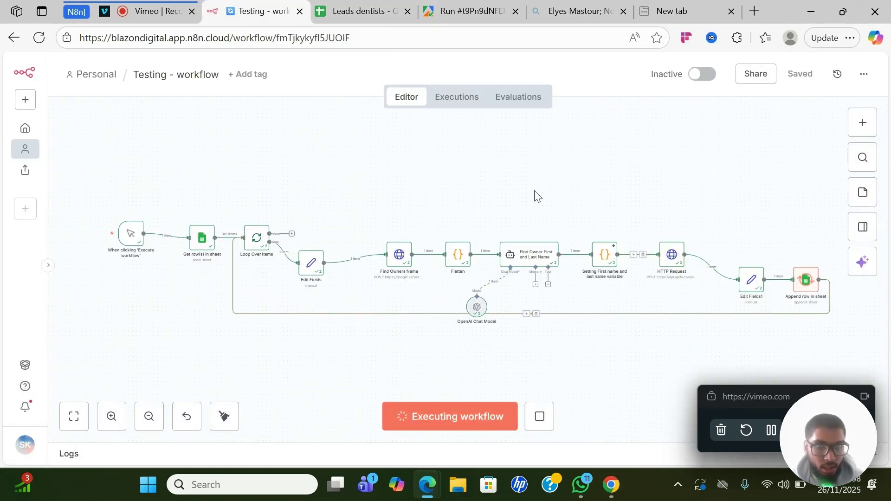
{"action": "left_click", "coordinate": [381, 14]}
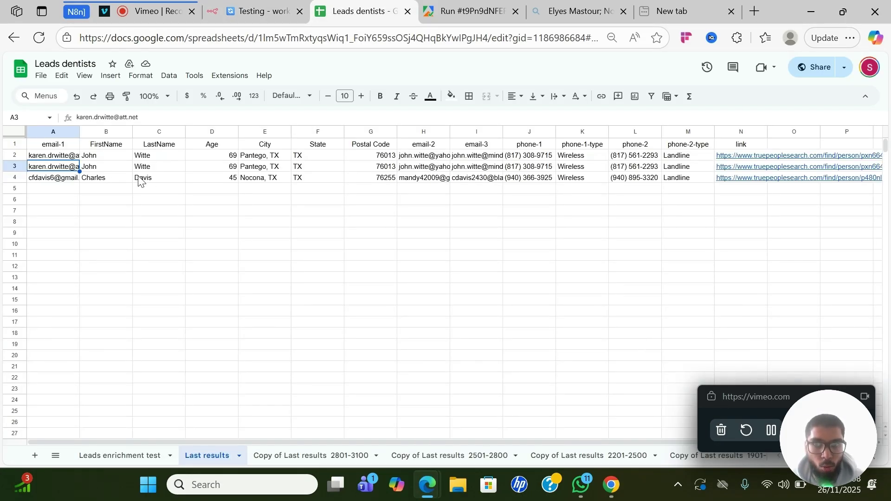
{"action": "left_click", "coordinate": [69, 180]}
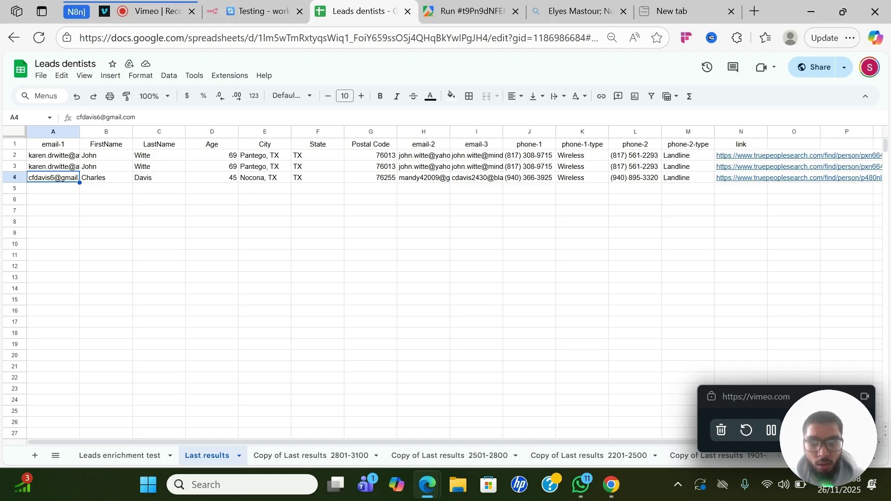
{"action": "left_click", "coordinate": [121, 455]}
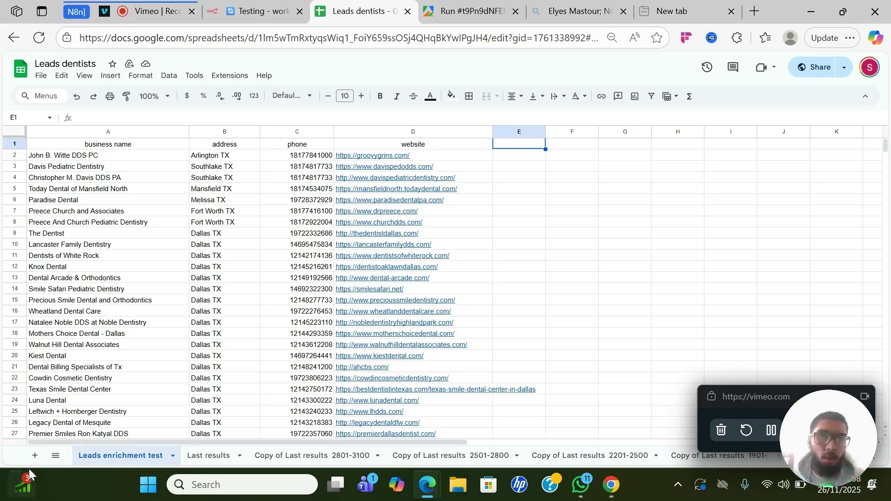
{"action": "left_click", "coordinate": [209, 456]}
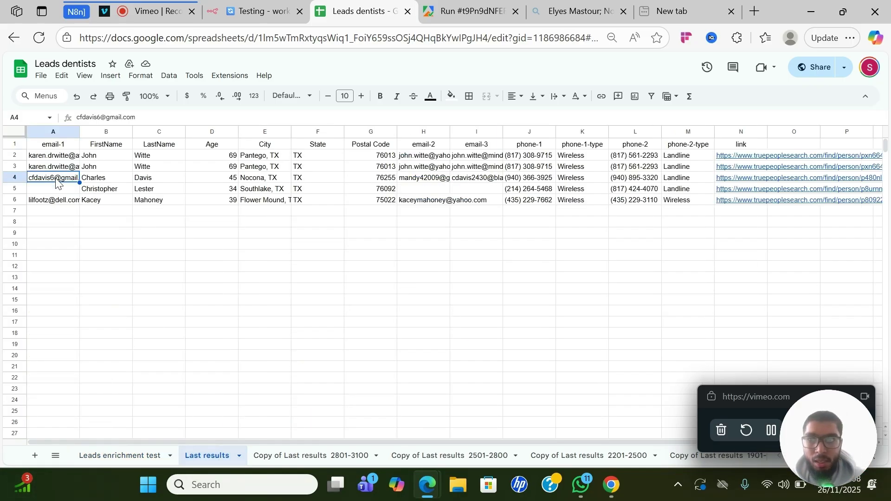